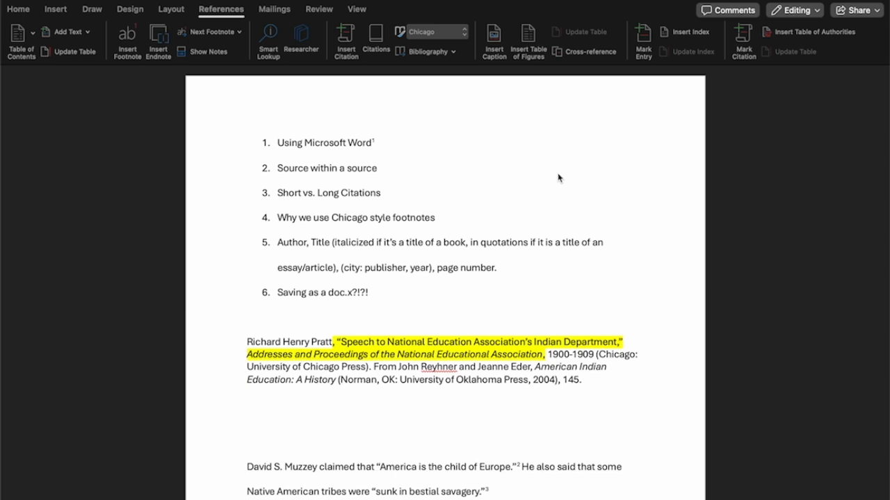
# - Delete the footnote reference at the end of the "Using Microsoft Word" list item
pyautogui.moveTo(596, 498)
pyautogui.click(378, 143)
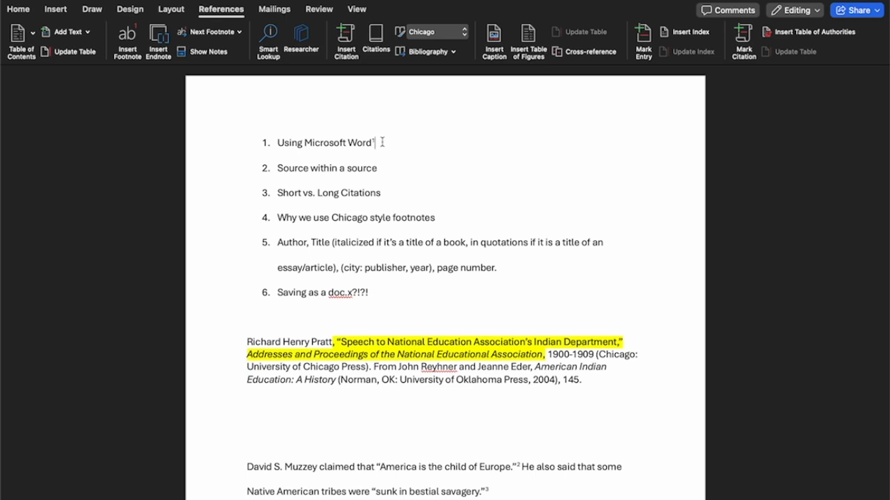
pyautogui.press('BackSpace')
# - Insert a new footnote at the end of the "Using Microsoft Word" list item
pyautogui.click(21, 11)
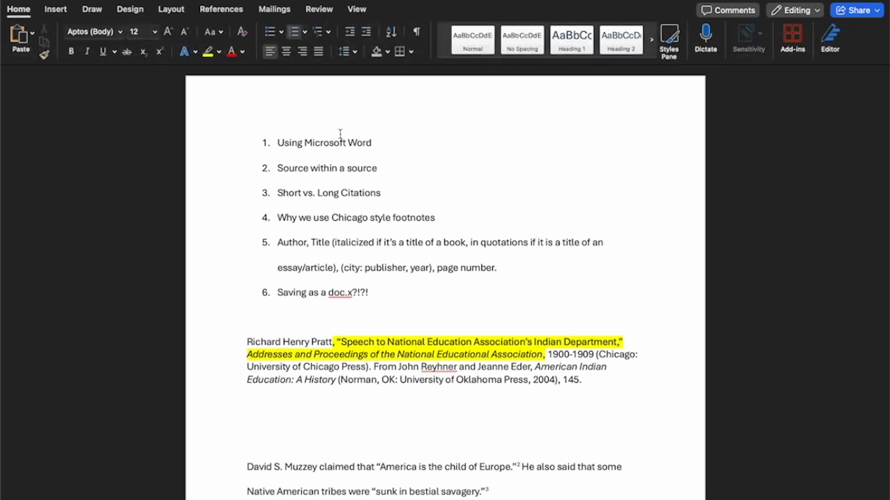
pyautogui.click(219, 10)
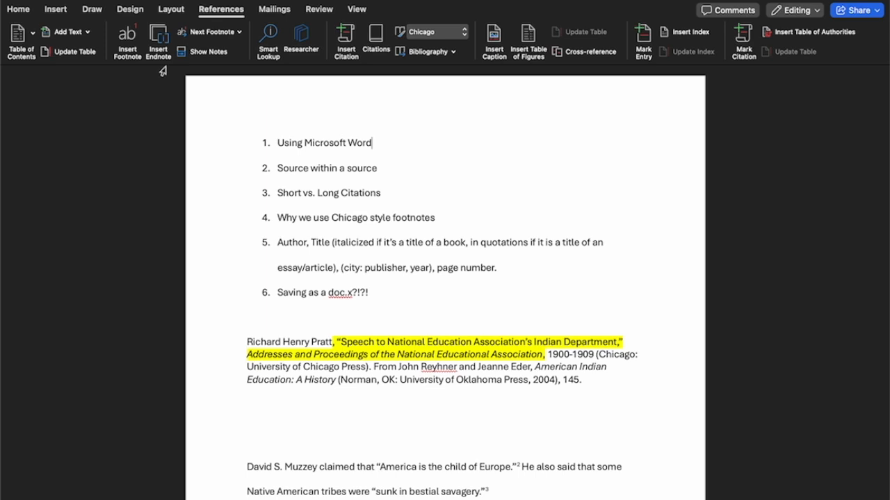
pyautogui.click(19, 10)
pyautogui.click(56, 10)
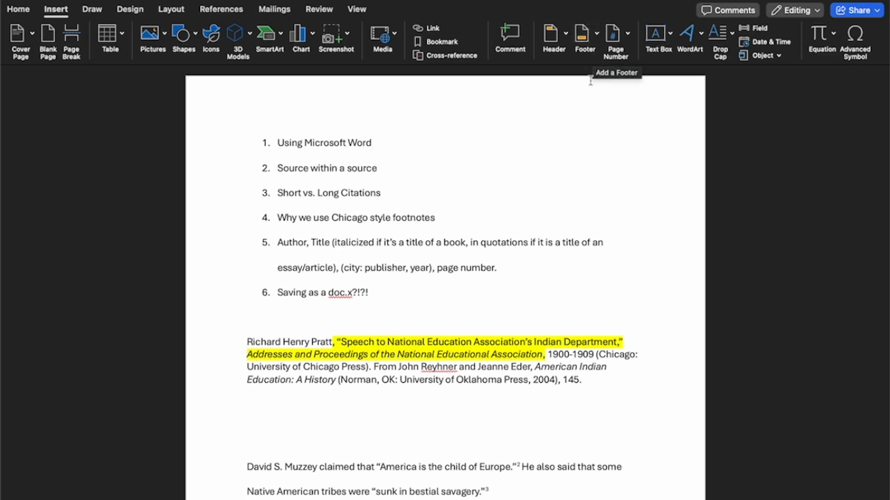
pyautogui.click(232, 10)
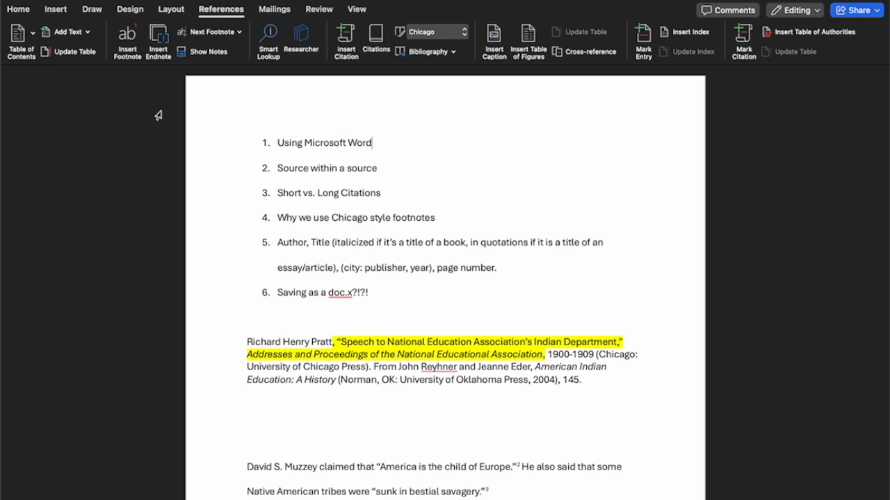
pyautogui.click(127, 40)
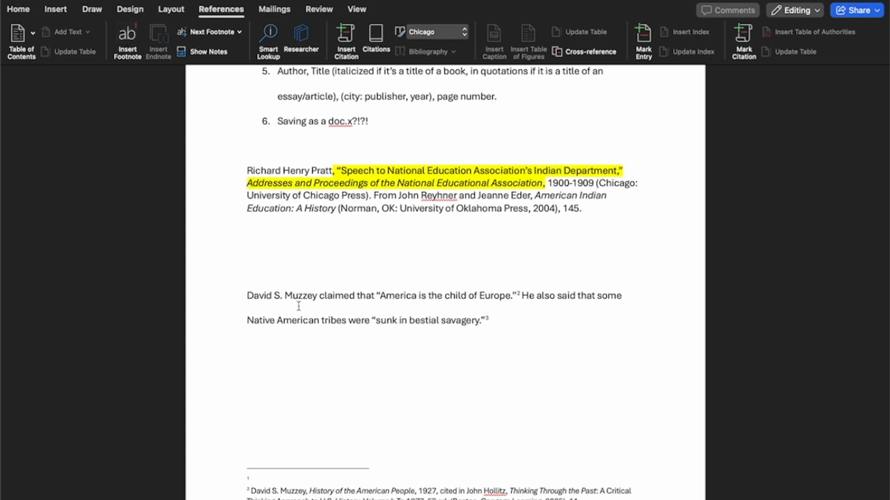
# - Enter short placeholder text in the first footnote and erase it again
pyautogui.scroll(-3, 299, 306)
pyautogui.write('jnfcecn')
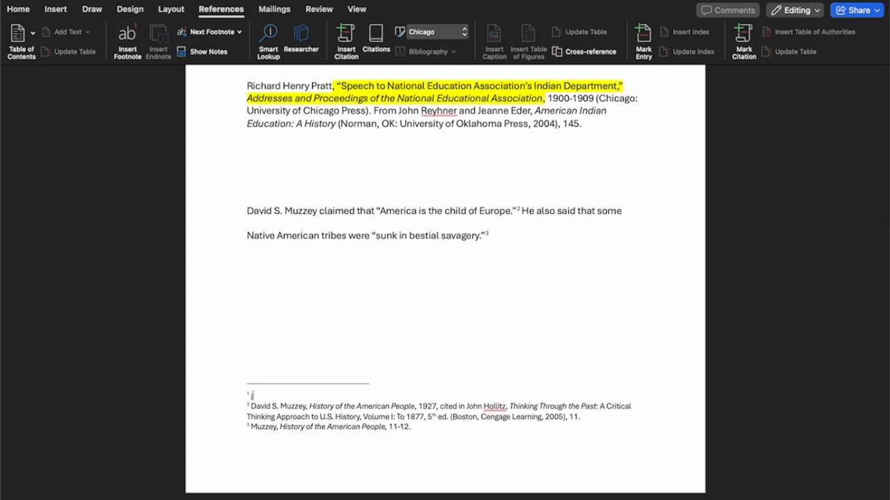
pyautogui.press('BackSpace')
pyautogui.press('BackSpace')
pyautogui.press('BackSpace')
pyautogui.press('BackSpace')
pyautogui.press('BackSpace')
pyautogui.press('BackSpace')
pyautogui.press('BackSpace')
pyautogui.press('BackSpace')
pyautogui.press('BackSpace')
pyautogui.scroll(5, 381, 310)
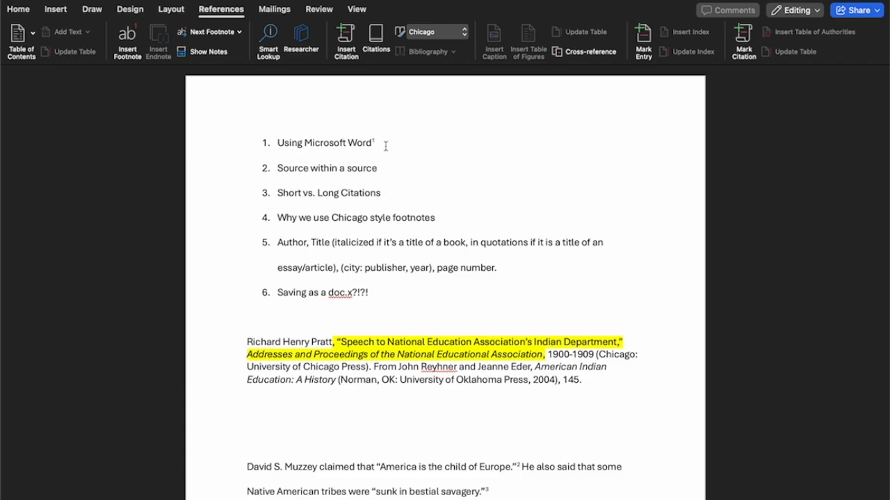
# - Switch to the Thinking Through the Past PDF and examine The American Pageant heading and the book's title page
pyautogui.hotkey('ctrl', 'Up')
pyautogui.click(572, 326)
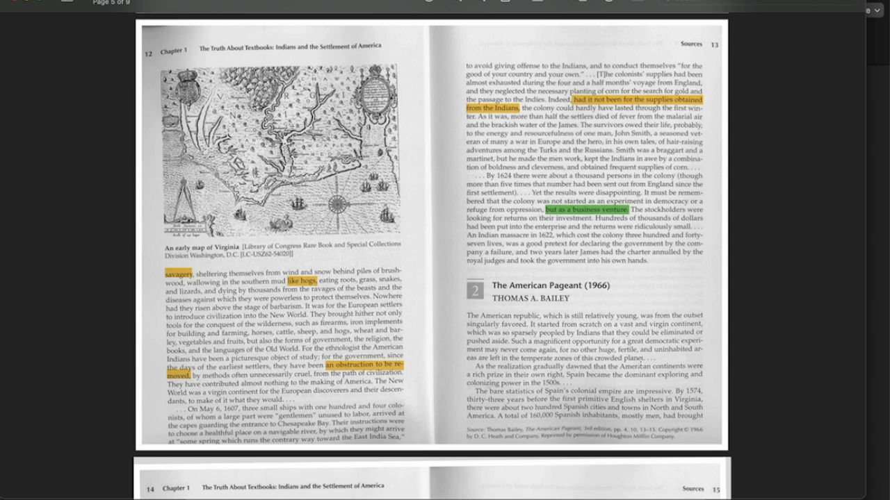
pyautogui.moveTo(492, 285); pyautogui.dragTo(605, 305)
pyautogui.click(584, 299)
pyautogui.scroll(20, 542, 363)
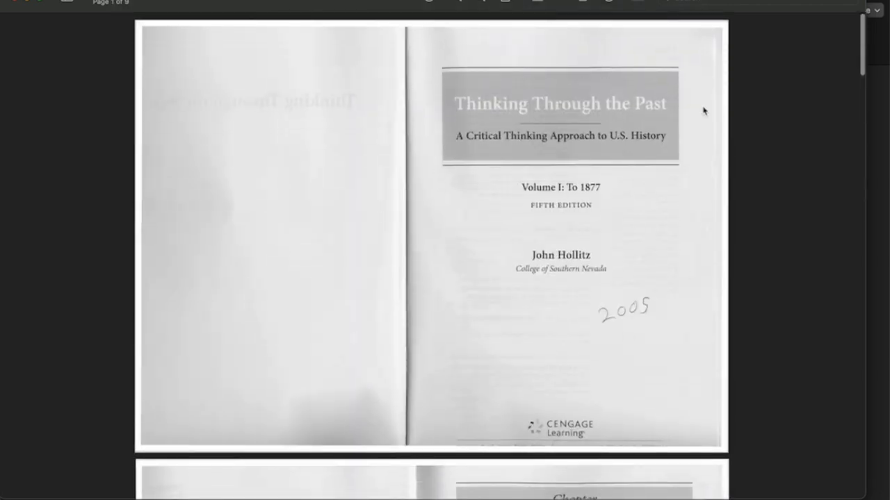
pyautogui.moveTo(450, 103); pyautogui.dragTo(636, 156)
pyautogui.click(650, 138)
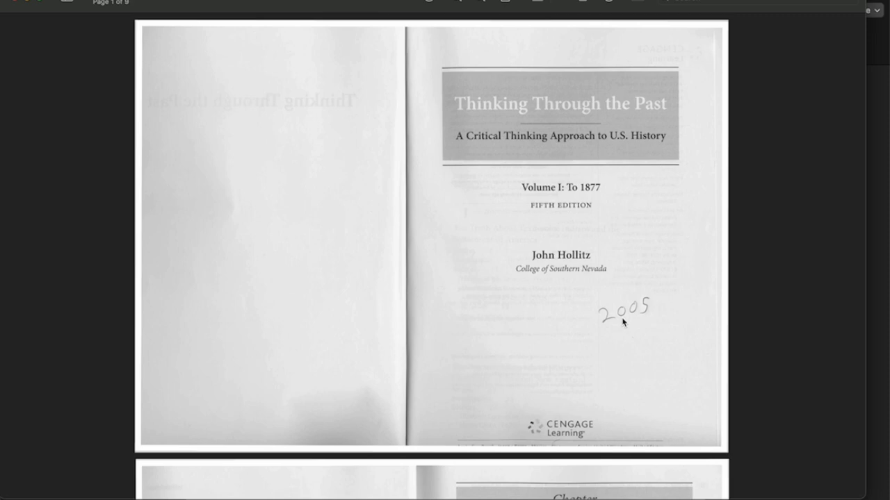
# - Examine the 1927 and 1966 source excerpts in the chapter, comparing them with the textbook's title and subtitle
pyautogui.scroll(-15, 491, 268)
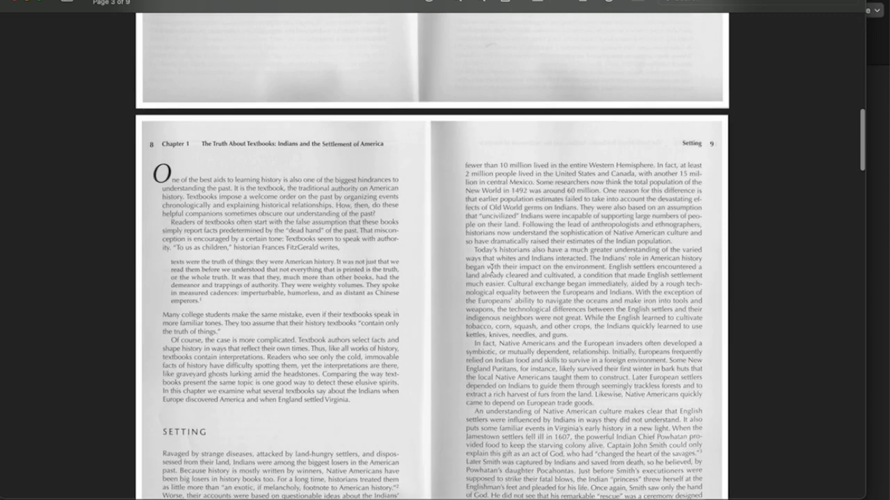
pyautogui.scroll(-10, 492, 268)
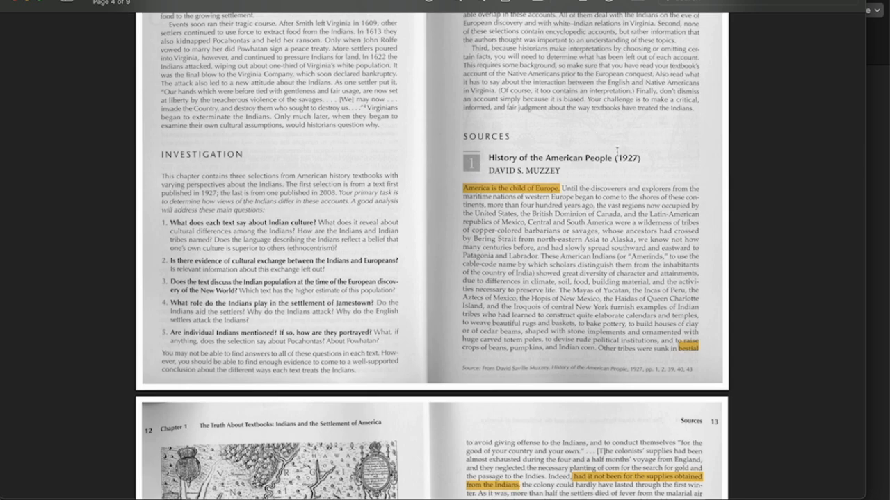
pyautogui.scroll(-8, 627, 158)
pyautogui.scroll(-5, 626, 158)
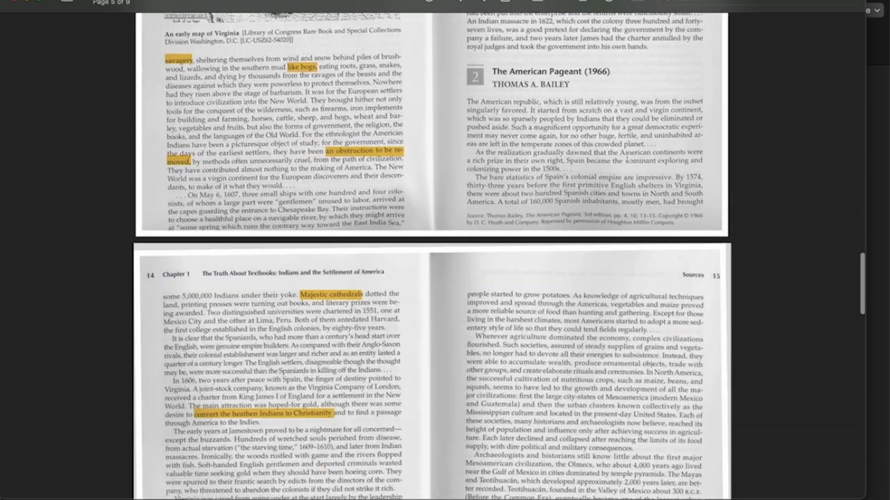
pyautogui.scroll(2, 585, 252)
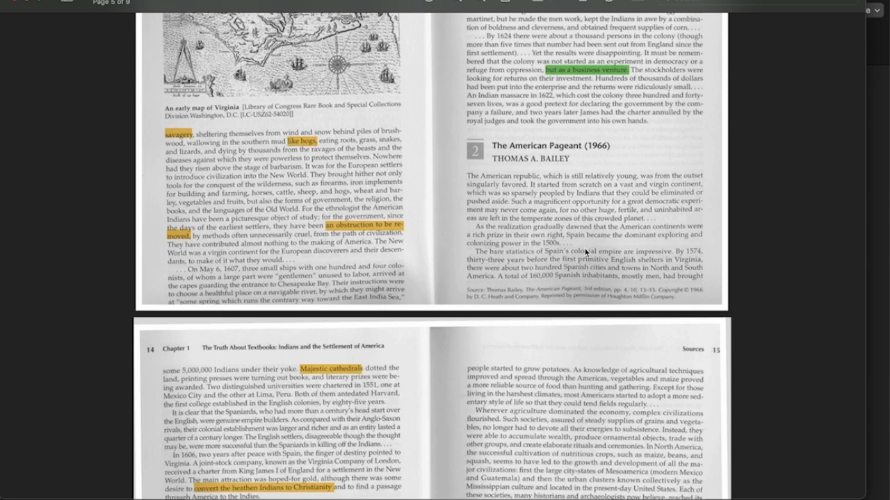
pyautogui.scroll(20, 586, 252)
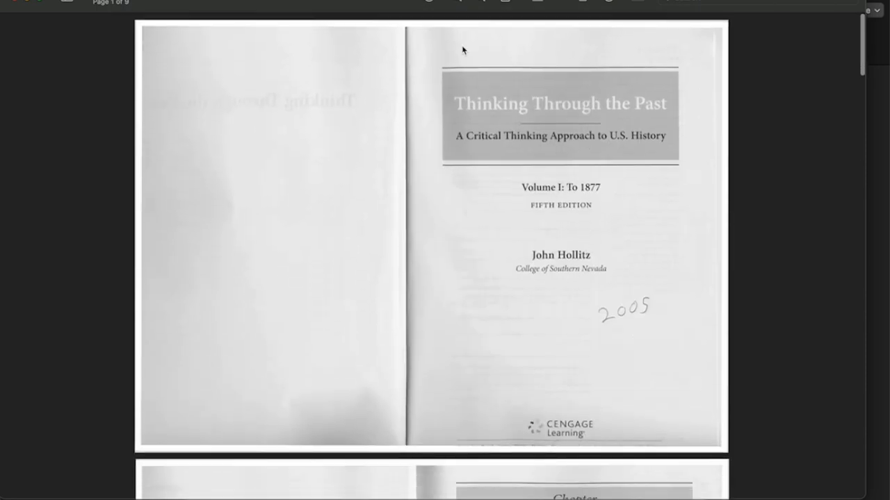
pyautogui.moveTo(480, 100); pyautogui.dragTo(673, 129)
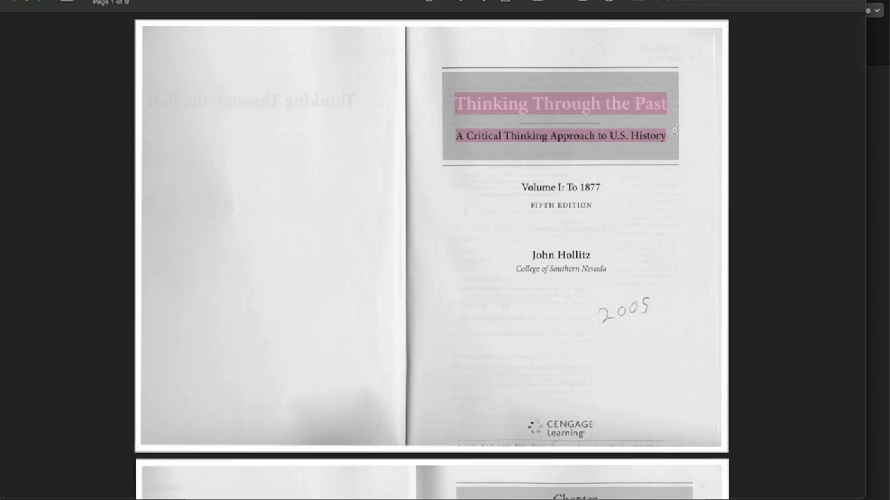
pyautogui.click(605, 106)
# - Examine the History of the American People (1927) source heading and its excerpt within the textbook chapter
pyautogui.scroll(-10, 605, 106)
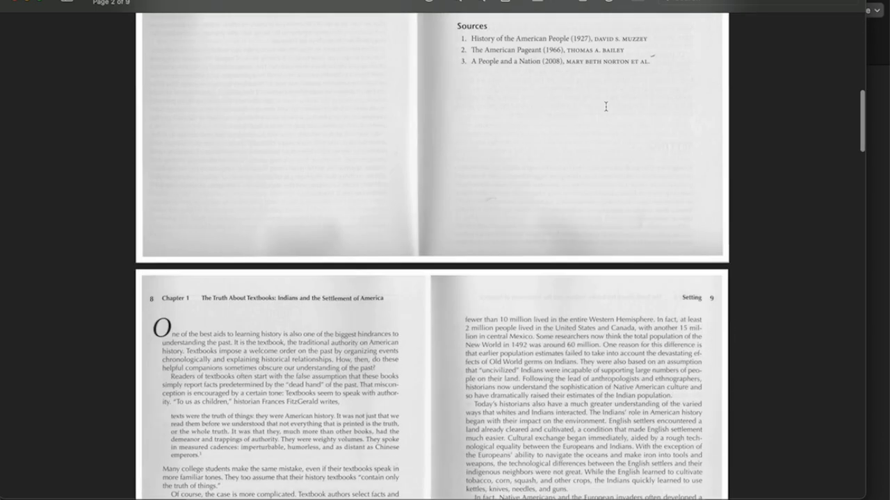
pyautogui.scroll(-10, 605, 105)
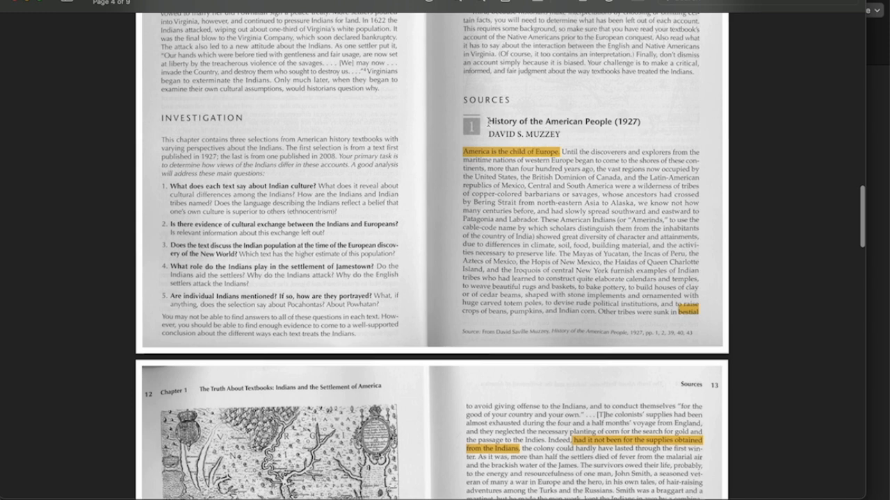
pyautogui.moveTo(487, 121); pyautogui.dragTo(640, 147)
pyautogui.click(640, 147)
pyautogui.scroll(20, 610, 264)
pyautogui.scroll(-10, 523, 241)
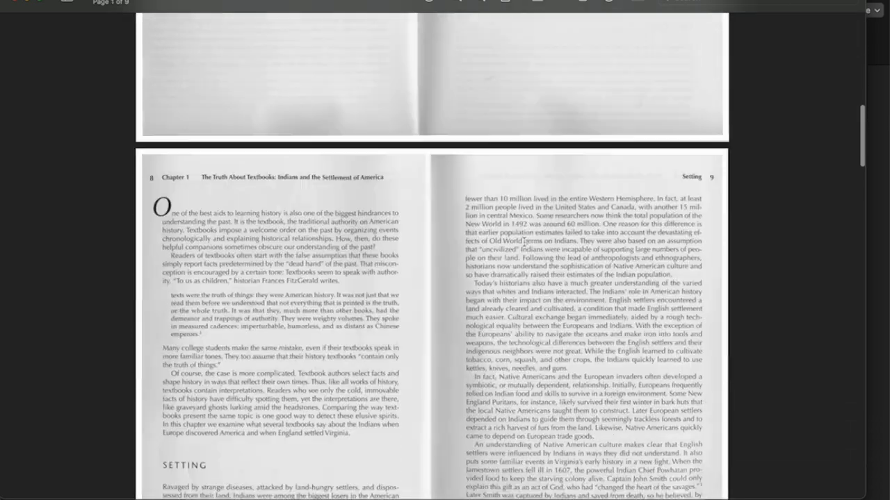
pyautogui.scroll(-15, 524, 241)
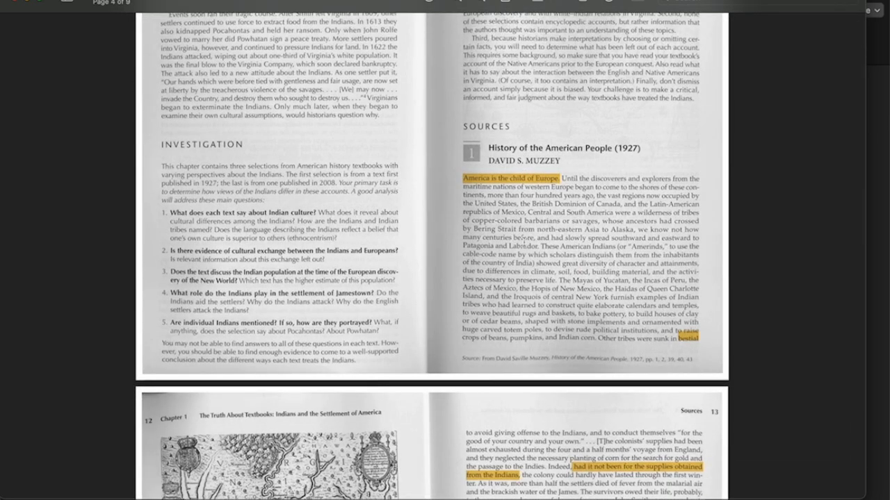
# - Switch back to the Word document and examine the "America is the child of Europe" sentence and its full citation in footnote 2
pyautogui.hotkey('ctrl', 'Up')
pyautogui.click(314, 164)
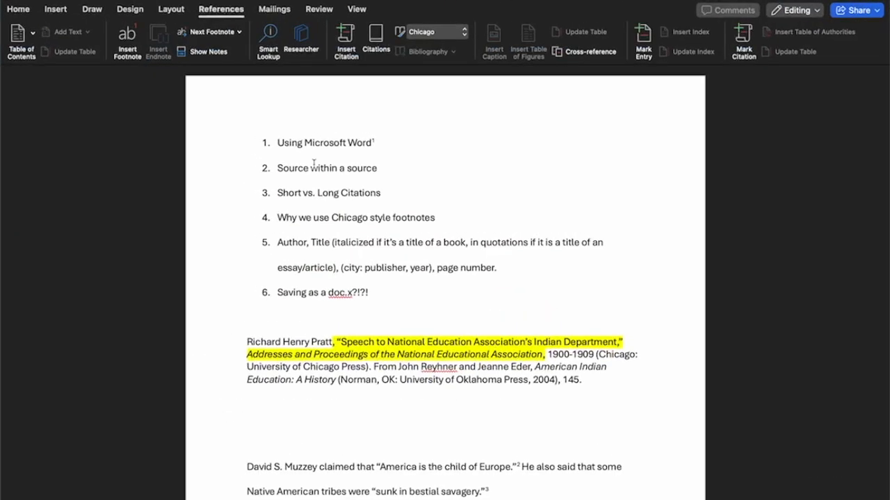
pyautogui.scroll(-5, 482, 204)
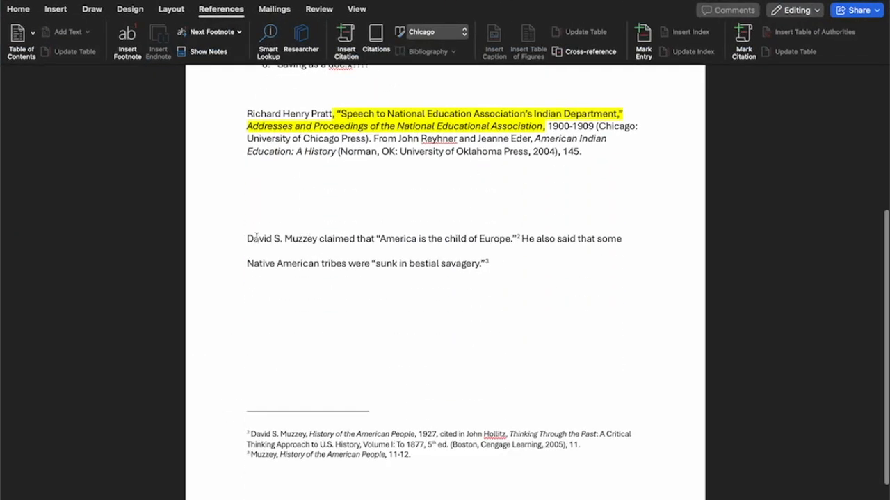
pyautogui.moveTo(246, 240); pyautogui.dragTo(521, 243)
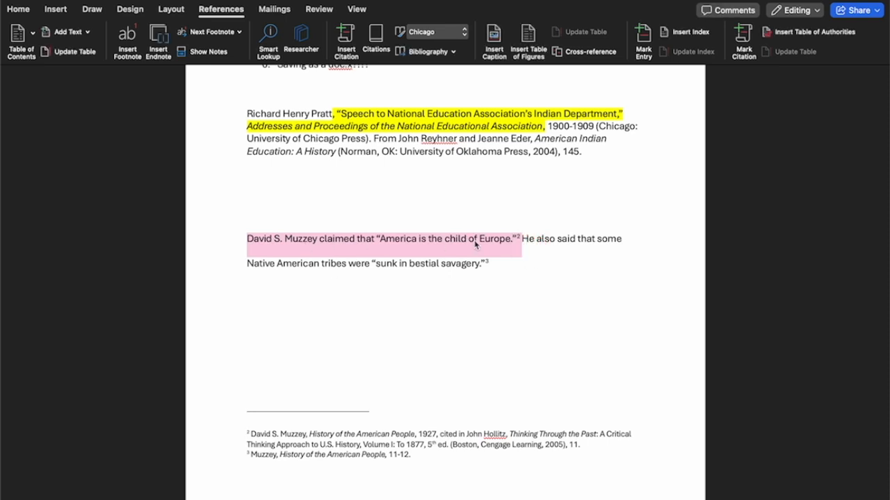
pyautogui.click(490, 257)
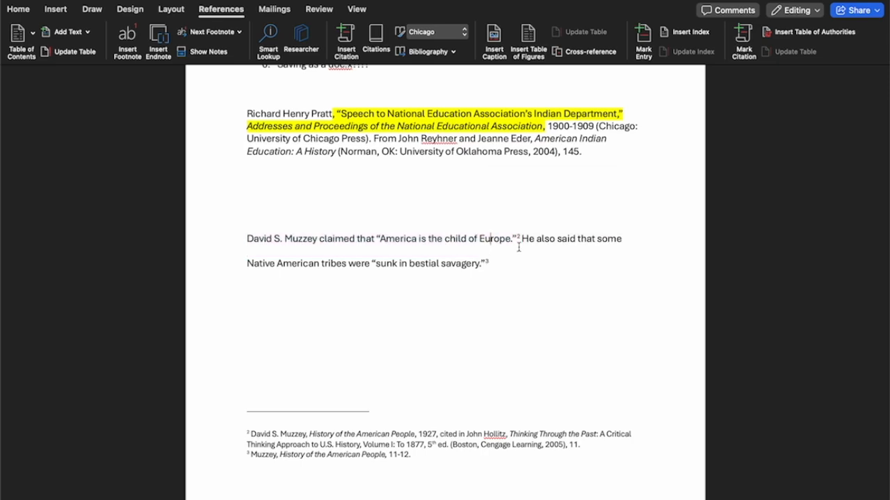
pyautogui.scroll(3, 517, 245)
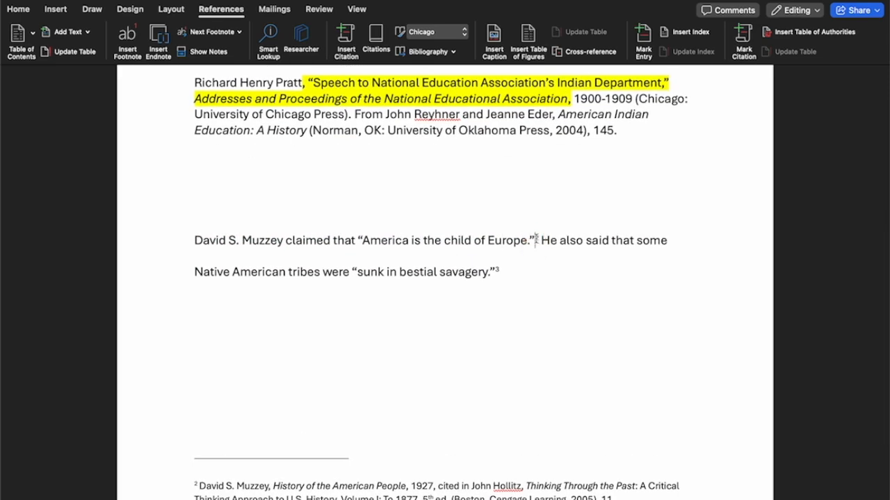
pyautogui.scroll(-3, 417, 288)
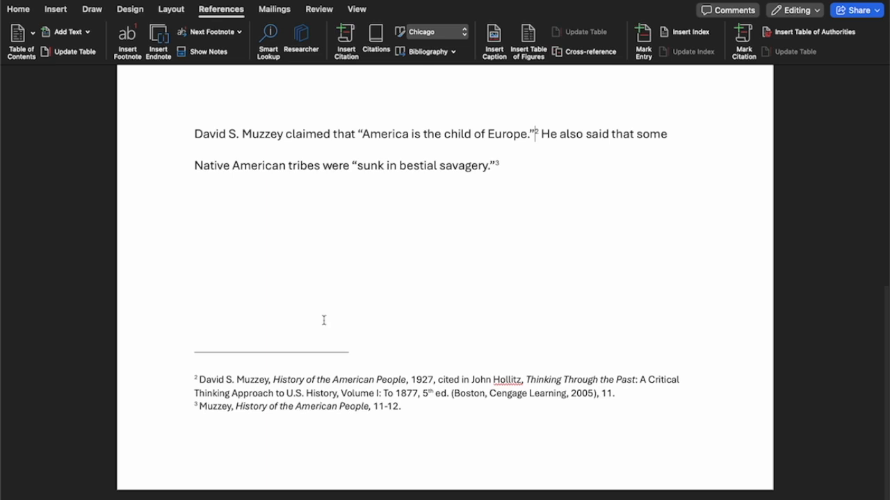
pyautogui.moveTo(200, 379); pyautogui.dragTo(645, 394)
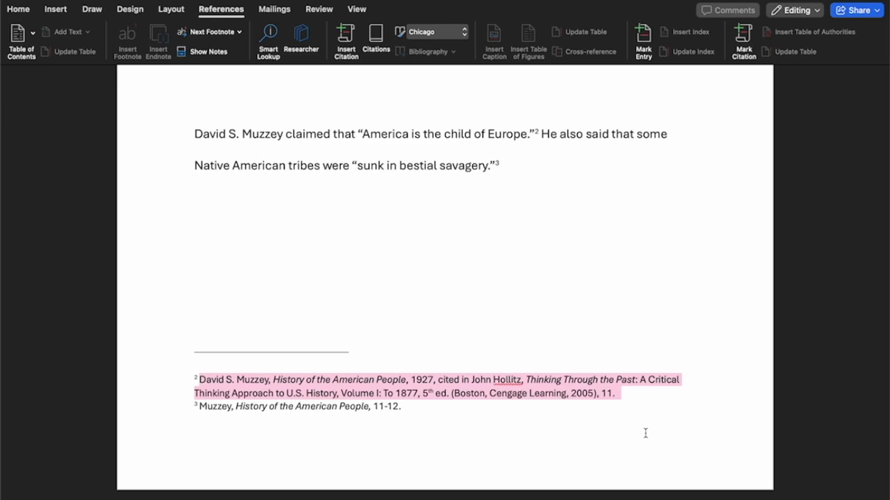
# - Review the author, title and publication format in list item 5 against the document's footnotes
pyautogui.scroll(10, 420, 390)
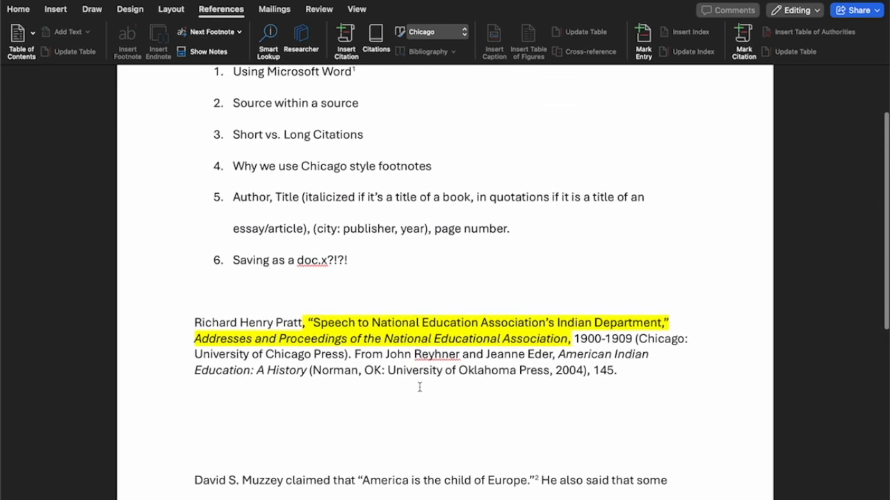
pyautogui.click(252, 197)
pyautogui.moveTo(233, 198); pyautogui.dragTo(300, 200)
pyautogui.click(342, 197)
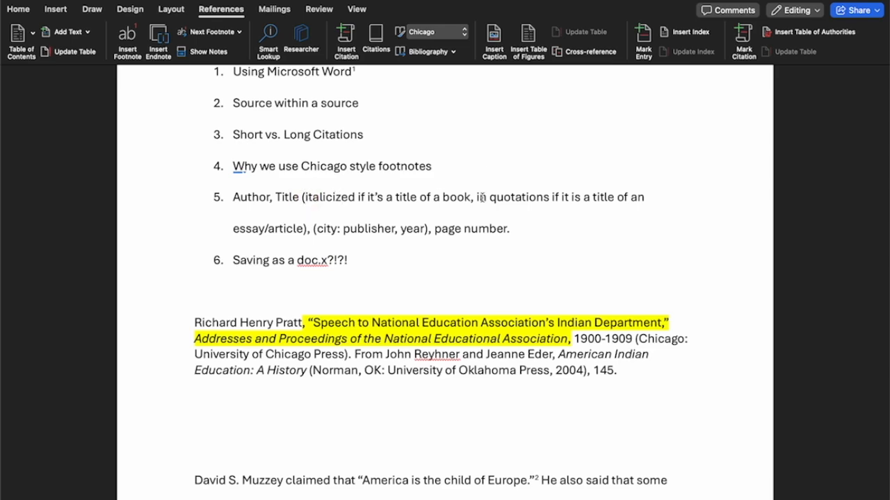
pyautogui.scroll(-10, 482, 197)
# - Switch to the Thinking Through the Past PDF and examine the source line beneath the History of the American People excerpt
pyautogui.hotkey('ctrl', 'Up')
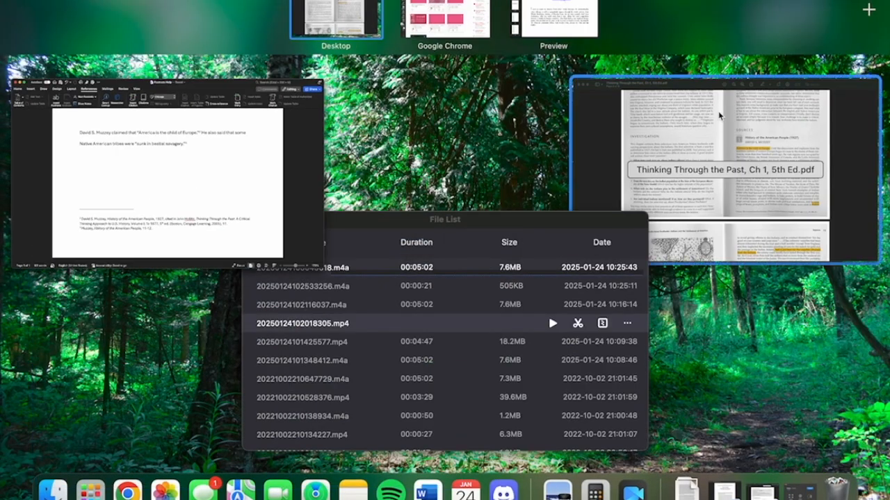
pyautogui.click(719, 116)
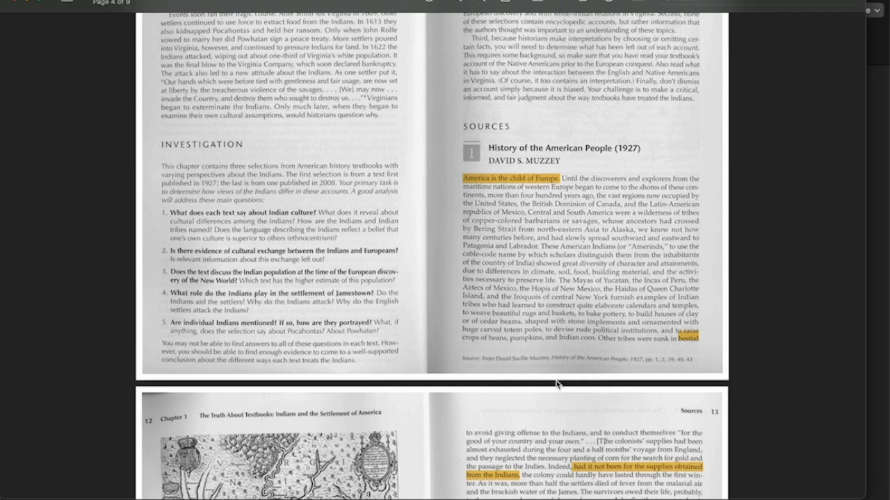
pyautogui.scroll(5, 556, 381)
pyautogui.moveTo(602, 346); pyautogui.dragTo(716, 352)
pyautogui.click(715, 351)
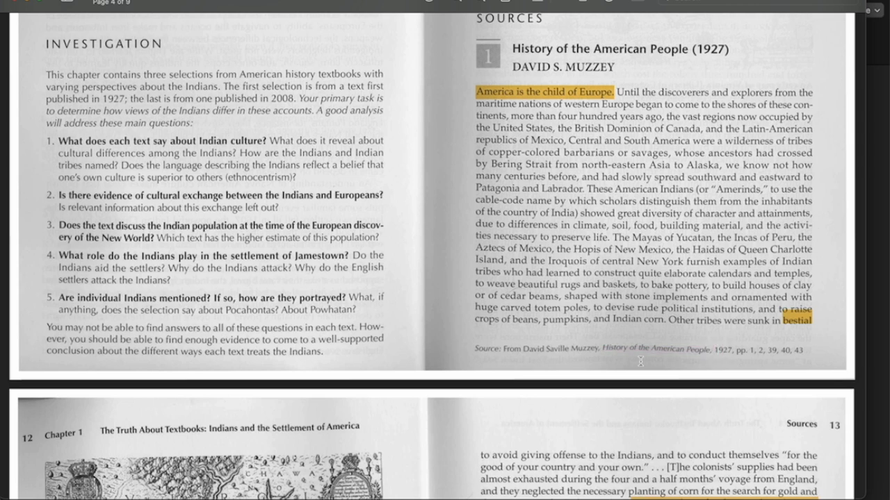
pyautogui.scroll(2, 639, 283)
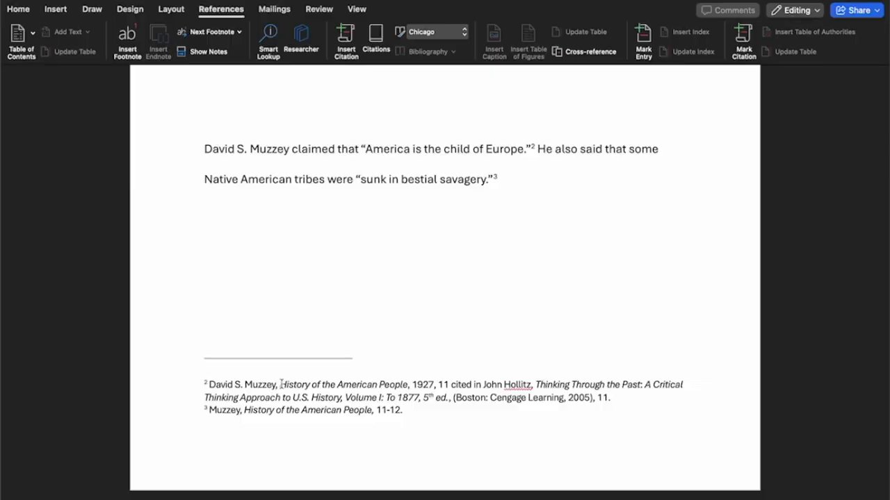
# - Compare the History of the American People title in footnote 2 with the source heading in the Thinking Through the Past PDF
pyautogui.moveTo(280, 385); pyautogui.dragTo(413, 389)
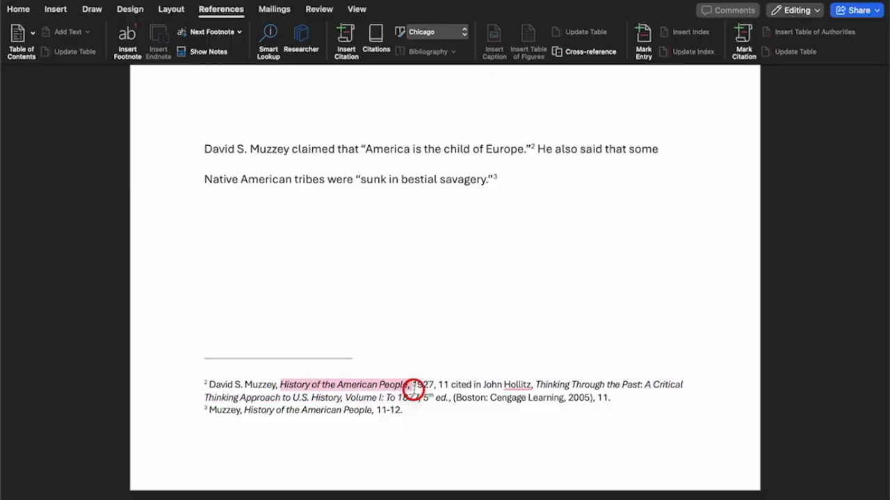
pyautogui.hotkey('ctrl', 'Up')
pyautogui.click(519, 367)
pyautogui.scroll(-1, 519, 366)
pyautogui.scroll(-5, 519, 366)
pyautogui.moveTo(482, 309); pyautogui.dragTo(600, 335)
pyautogui.scroll(15, 492, 213)
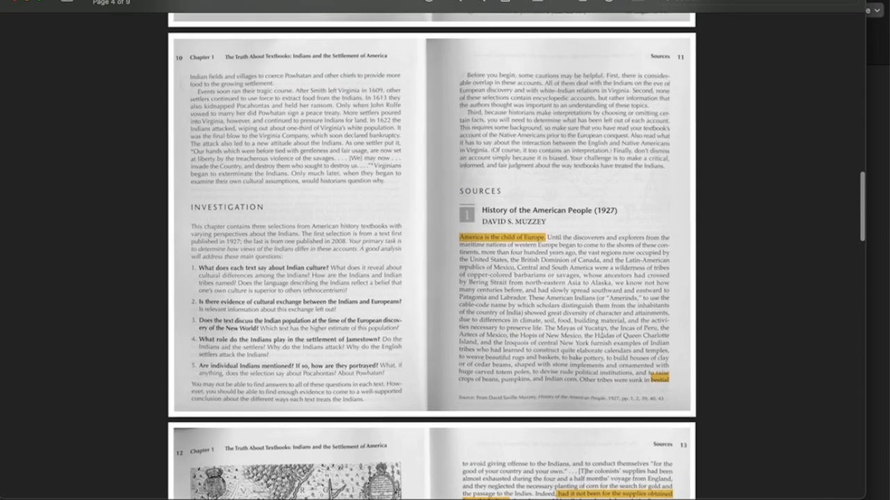
pyautogui.moveTo(485, 211); pyautogui.dragTo(595, 213)
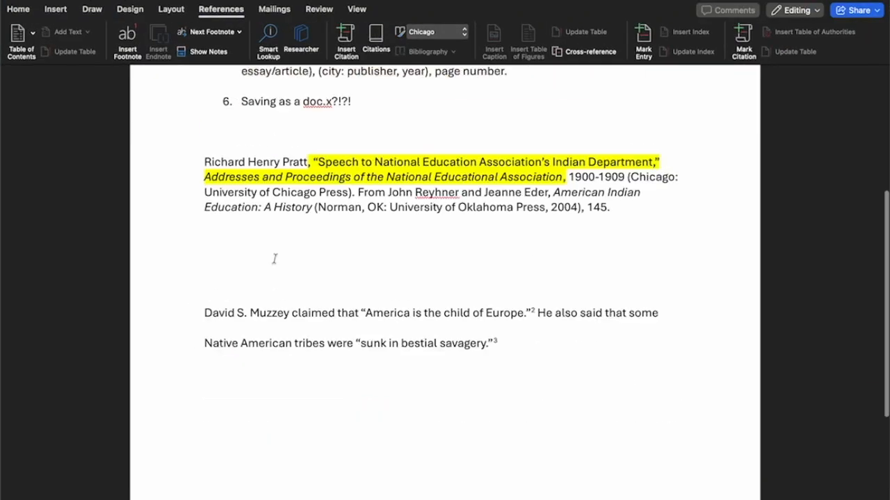
# - Switch back to the Word document and examine the sample citation's quoted speech title and italicized Addresses and Proceedings title
pyautogui.scroll(5, 274, 259)
pyautogui.moveTo(202, 320); pyautogui.dragTo(665, 369)
pyautogui.scroll(-1, 663, 376)
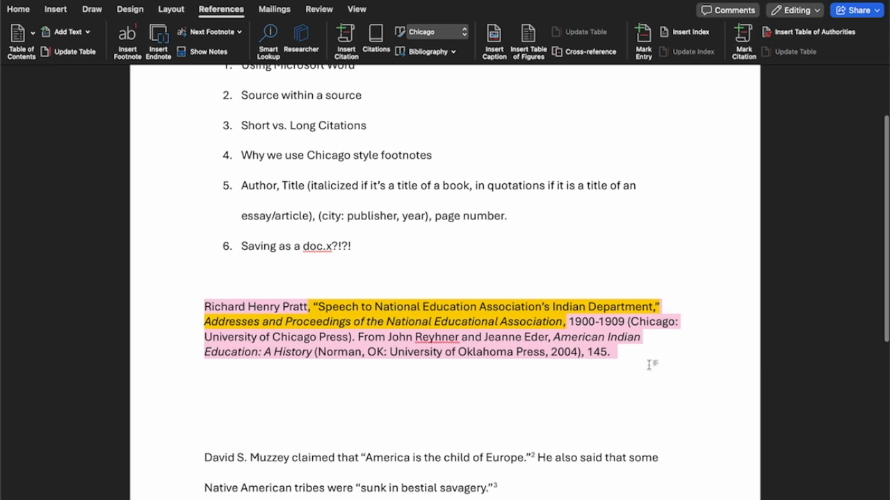
pyautogui.click(648, 361)
pyautogui.moveTo(312, 307); pyautogui.dragTo(662, 307)
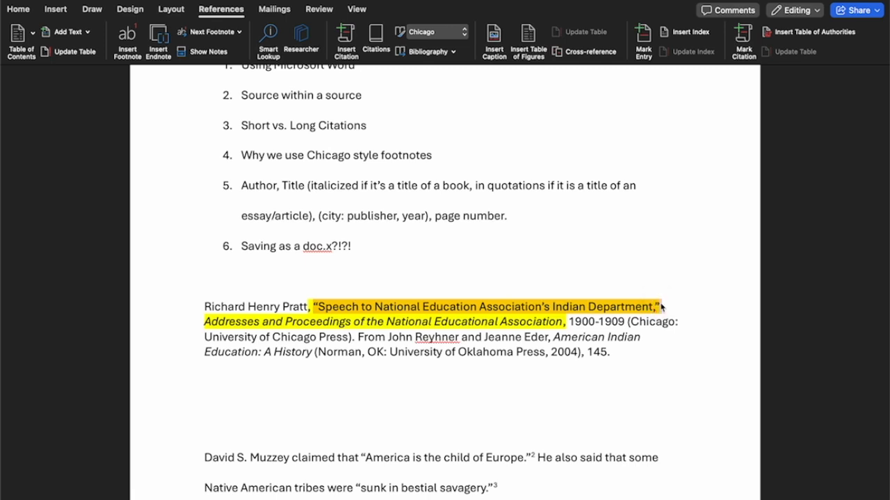
pyautogui.click(328, 312)
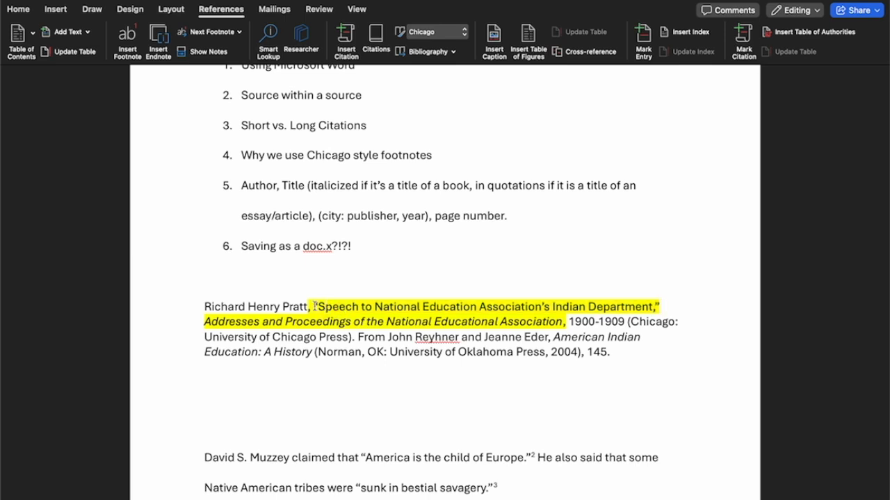
pyautogui.moveTo(315, 306)
pyautogui.mouseDown()
pyautogui.moveTo(437, 313)
pyautogui.moveTo(620, 299)
pyautogui.moveTo(660, 308)
pyautogui.mouseUp()
pyautogui.click(660, 308)
pyautogui.moveTo(205, 321)
pyautogui.mouseDown()
pyautogui.moveTo(512, 330)
pyautogui.moveTo(542, 322)
pyautogui.mouseUp()
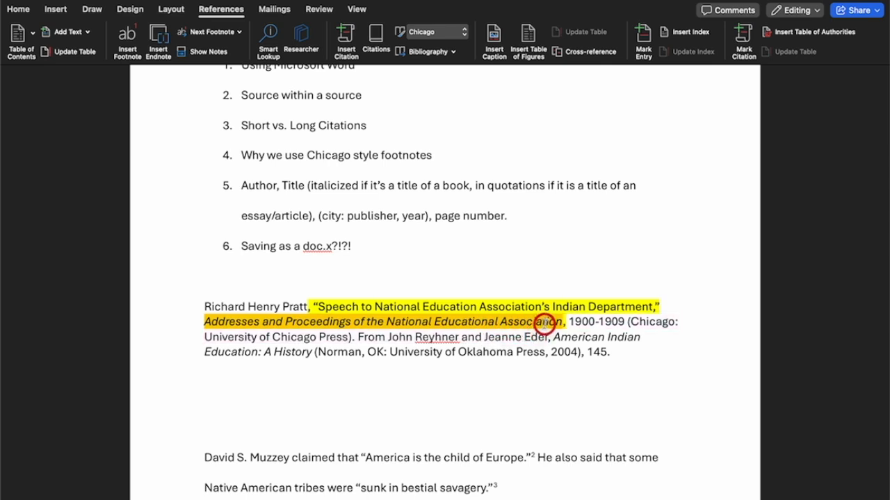
pyautogui.click(544, 324)
pyautogui.moveTo(390, 309)
pyautogui.mouseDown()
pyautogui.moveTo(592, 320)
pyautogui.moveTo(597, 310)
pyautogui.mouseUp()
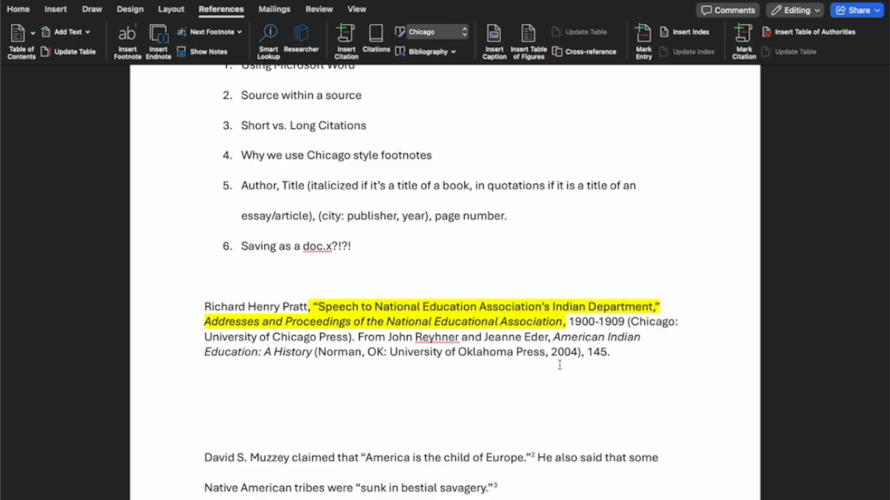
# - Delete the page number 11 that follows 1927 in footnote 2
pyautogui.scroll(-3, 383, 282)
pyautogui.scroll(-5, 383, 281)
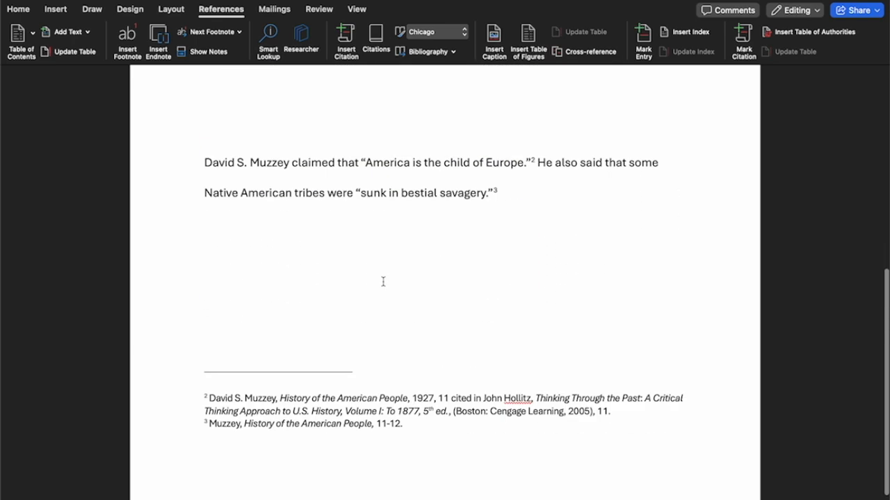
pyautogui.moveTo(280, 384); pyautogui.dragTo(414, 389)
pyautogui.click(414, 389)
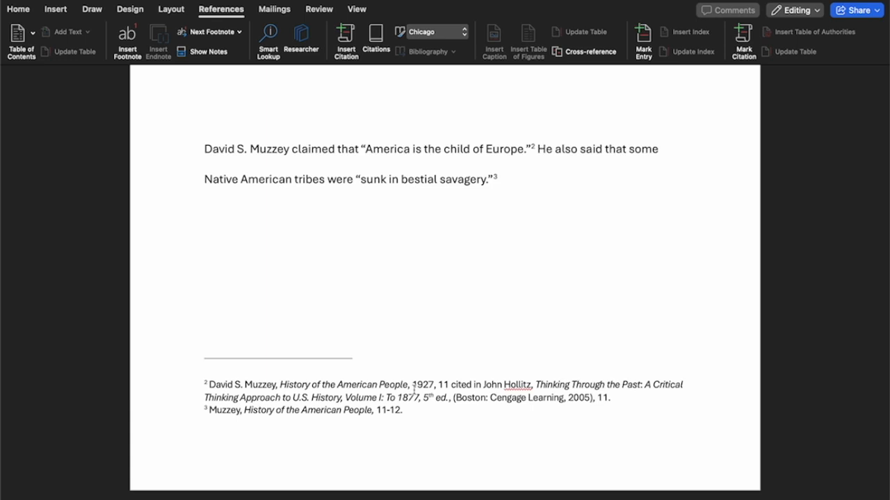
pyautogui.click(412, 387)
pyautogui.moveTo(206, 384); pyautogui.dragTo(428, 407)
pyautogui.click(446, 396)
pyautogui.click(448, 384)
pyautogui.press('BackSpace')
pyautogui.press('BackSpace')
pyautogui.press('BackSpace')
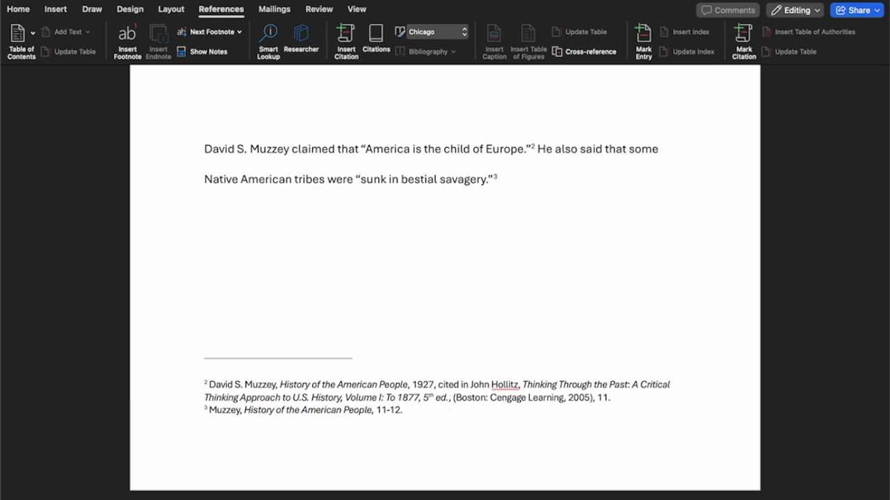
pyautogui.click(394, 278)
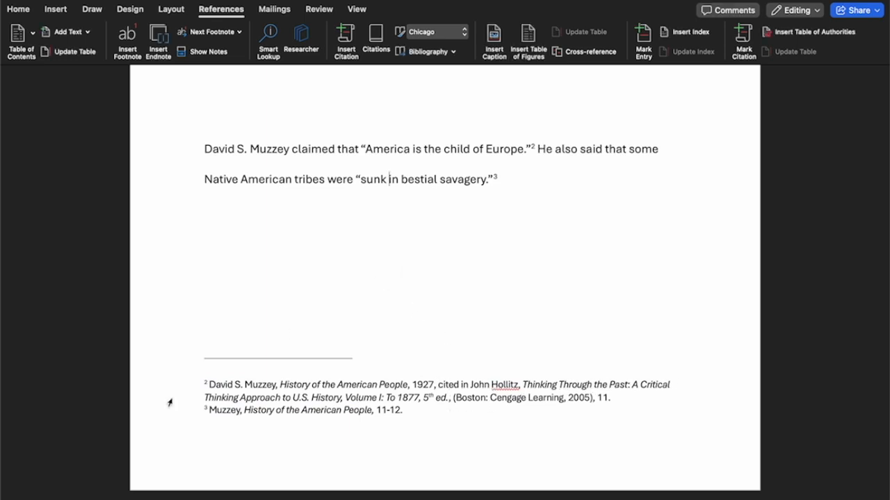
# - Check footnote 2's original-source portion against the page numbers in the excerpt's source line in the Thinking Through the Past PDF
pyautogui.moveTo(207, 384); pyautogui.dragTo(435, 386)
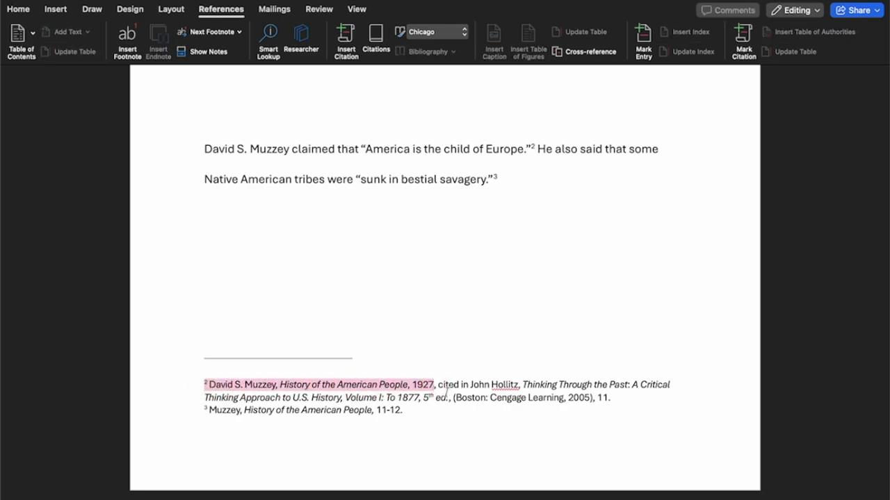
pyautogui.hotkey('ctrl', 'Up')
pyautogui.click(561, 370)
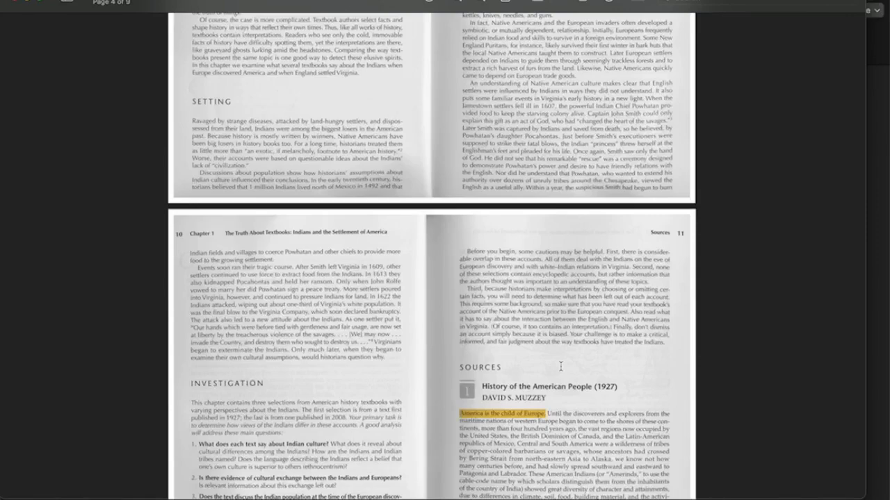
pyautogui.scroll(-5, 623, 385)
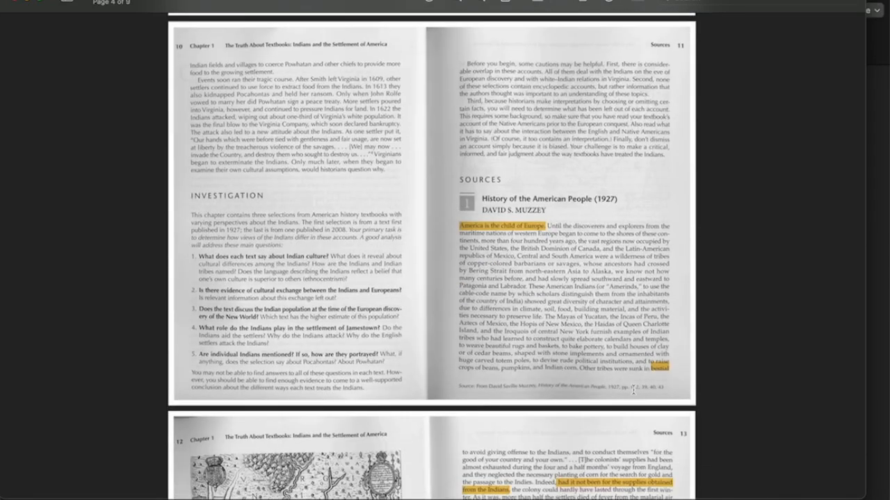
pyautogui.moveTo(621, 387); pyautogui.dragTo(673, 386)
pyautogui.scroll(3, 658, 409)
pyautogui.scroll(3, 657, 409)
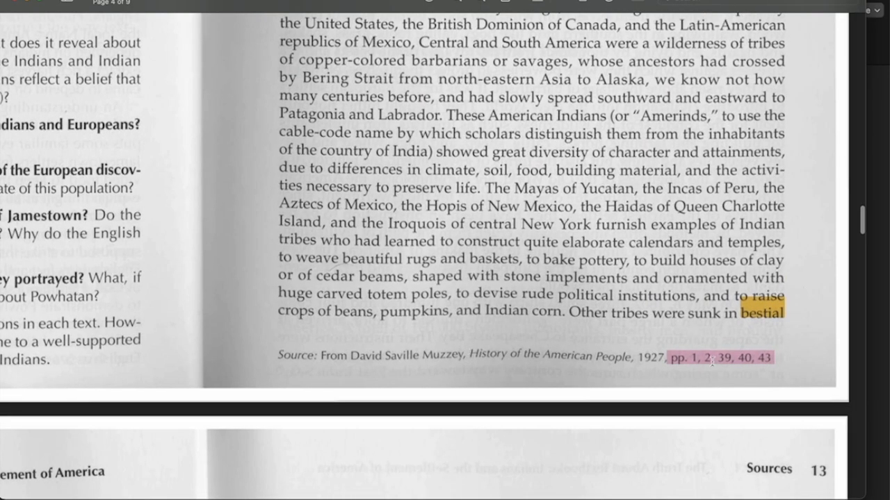
pyautogui.scroll(-3, 712, 361)
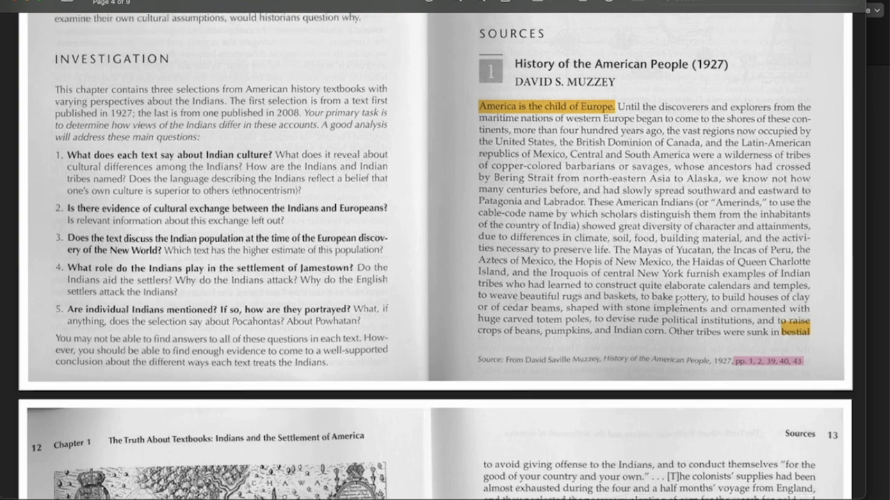
pyautogui.scroll(-5, 680, 301)
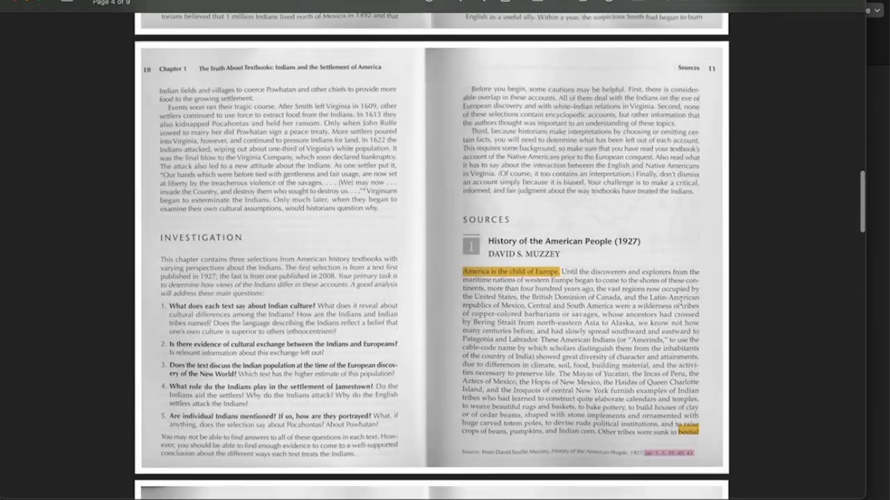
# - Examine the textbook page number above the excerpt and the textbook's title page, and return to the excerpt
pyautogui.moveTo(674, 69); pyautogui.dragTo(719, 69)
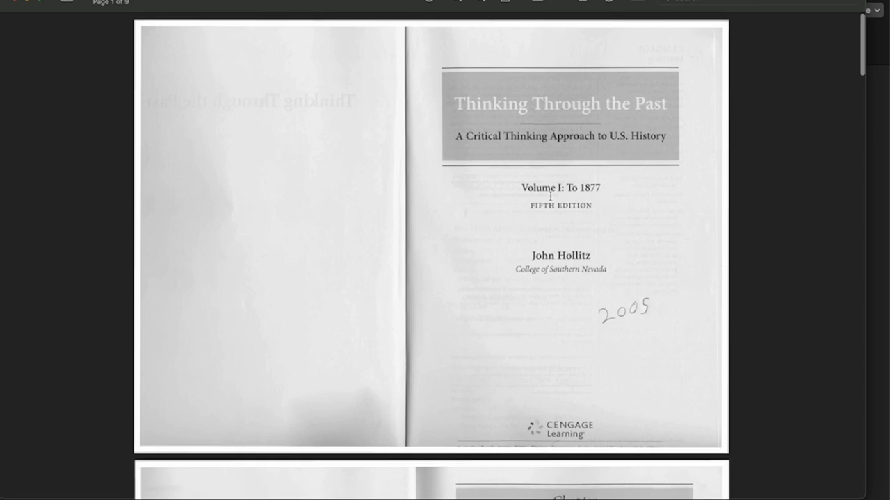
pyautogui.scroll(-15, 549, 196)
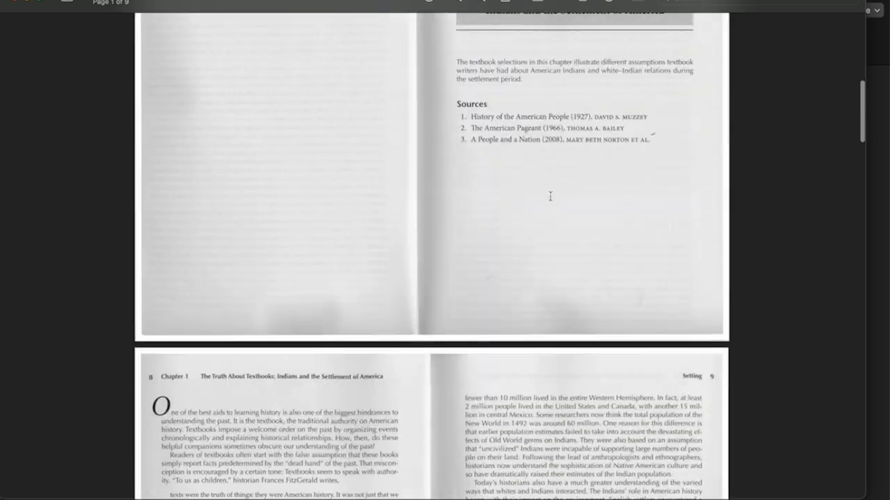
pyautogui.scroll(3, 550, 196)
pyautogui.scroll(2, 688, 207)
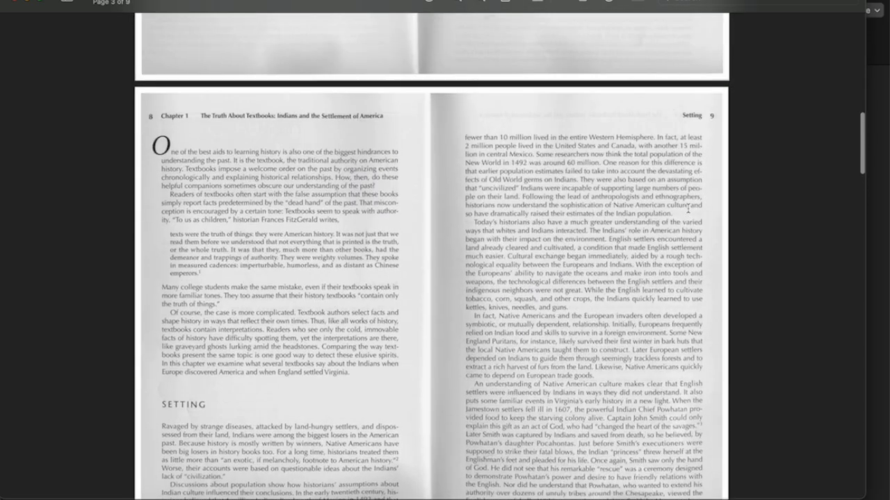
pyautogui.scroll(-4, 691, 124)
pyautogui.scroll(-4, 692, 120)
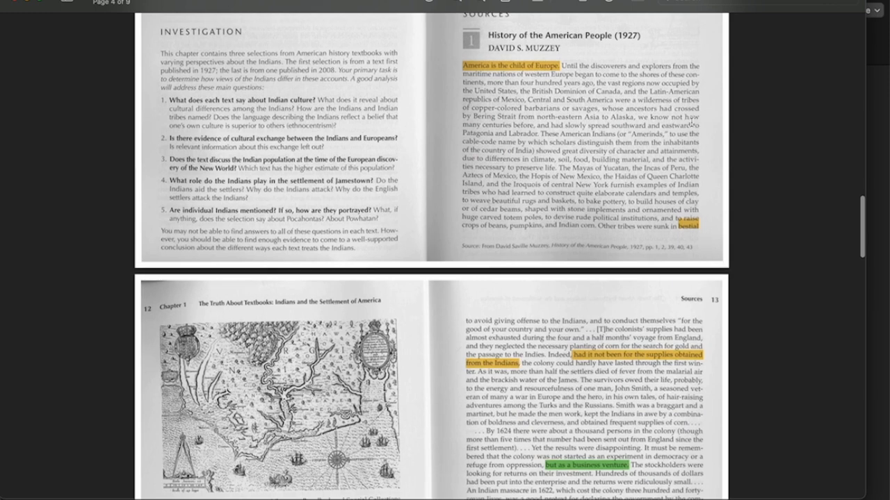
pyautogui.scroll(1, 579, 143)
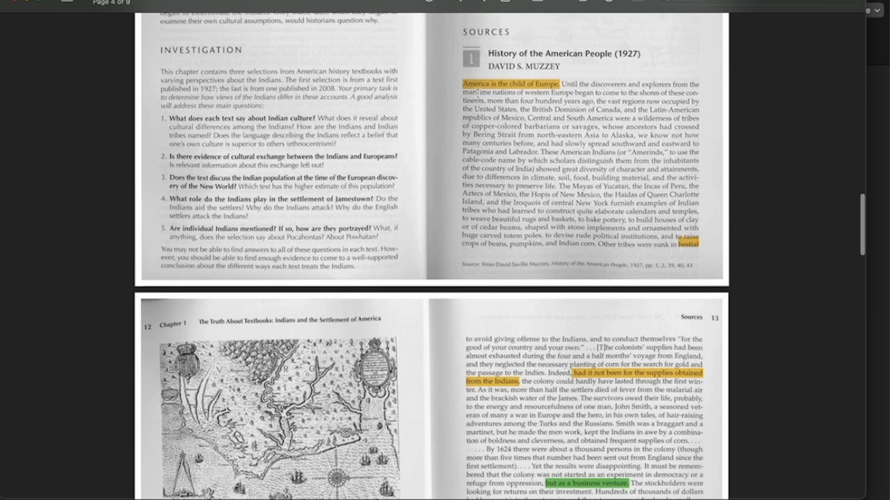
# - Review the "America is the child of Europe" quotation, the excerpt's title and author heading, and the textbook pages that follow
pyautogui.moveTo(465, 84); pyautogui.dragTo(564, 86)
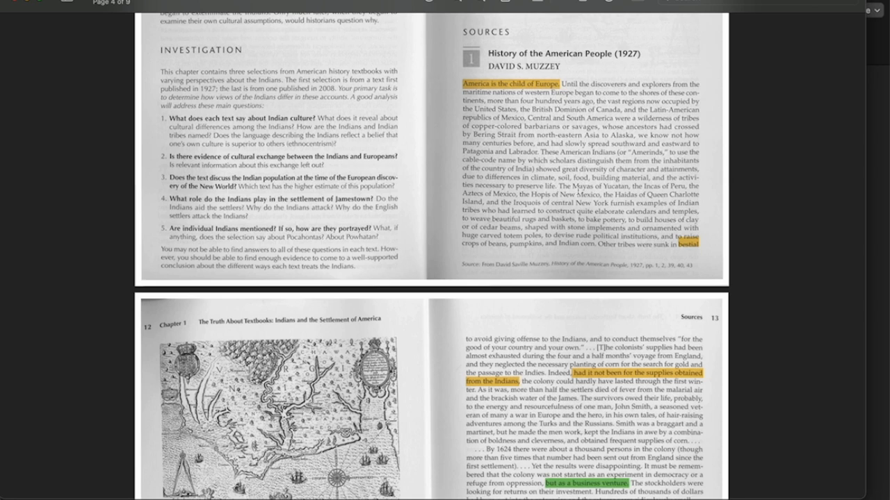
pyautogui.scroll(3, 599, 206)
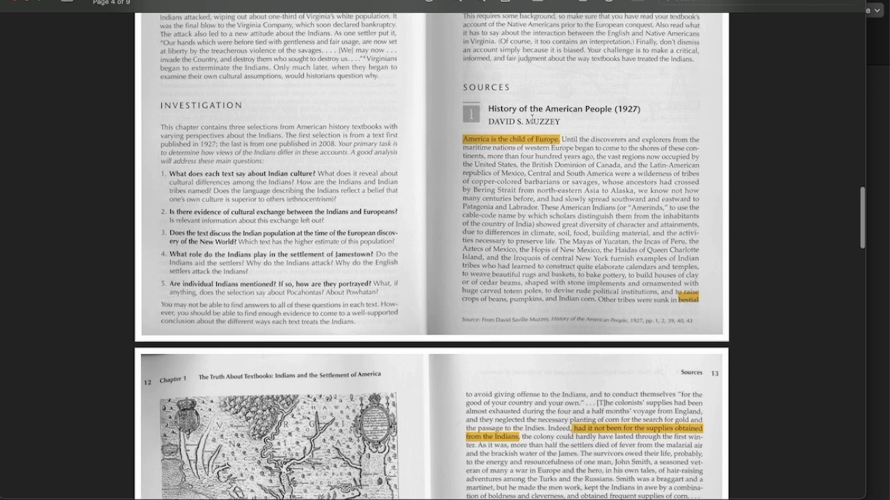
pyautogui.click(488, 110)
pyautogui.moveTo(488, 109); pyautogui.dragTo(582, 118)
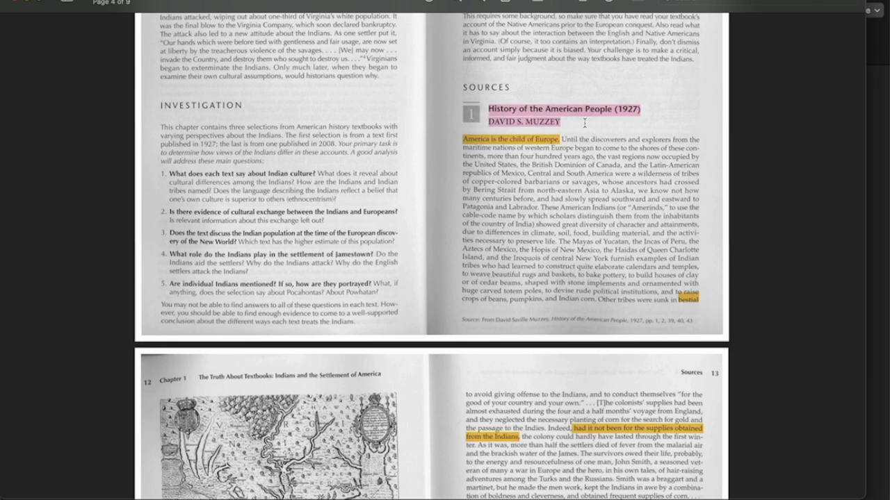
pyautogui.click(512, 153)
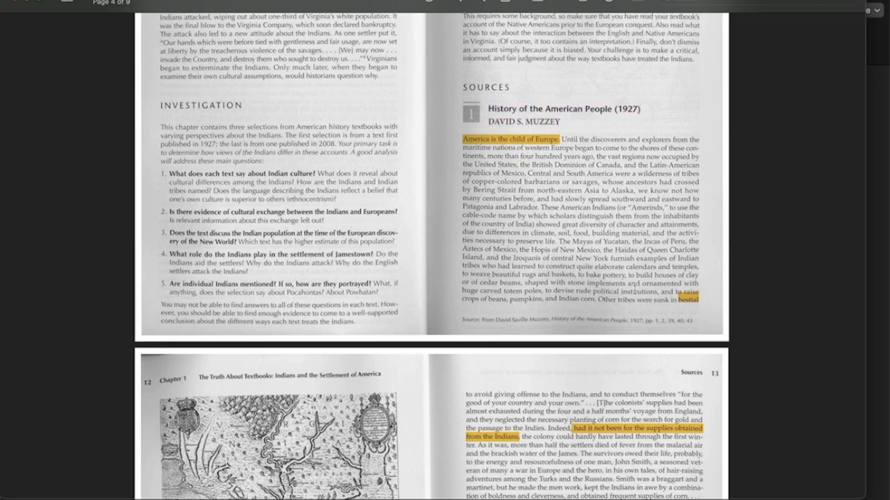
pyautogui.scroll(-10, 634, 285)
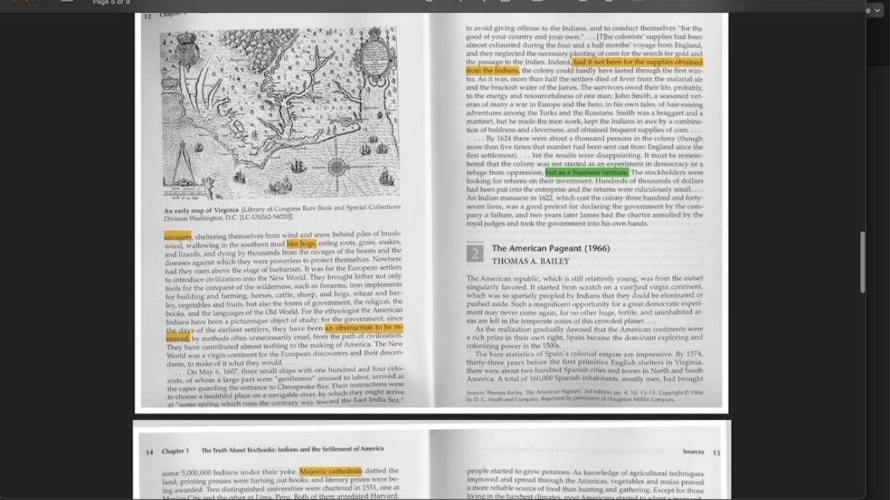
pyautogui.scroll(10, 634, 290)
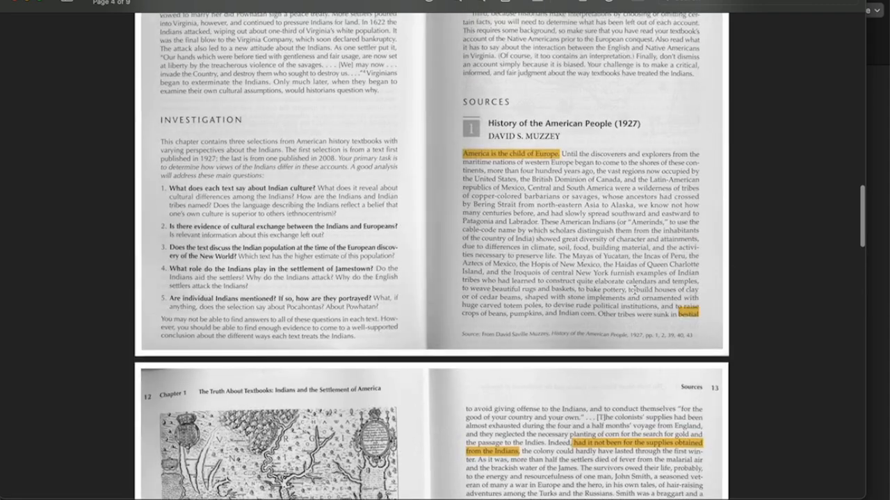
pyautogui.hotkey('ctrl', 'Up')
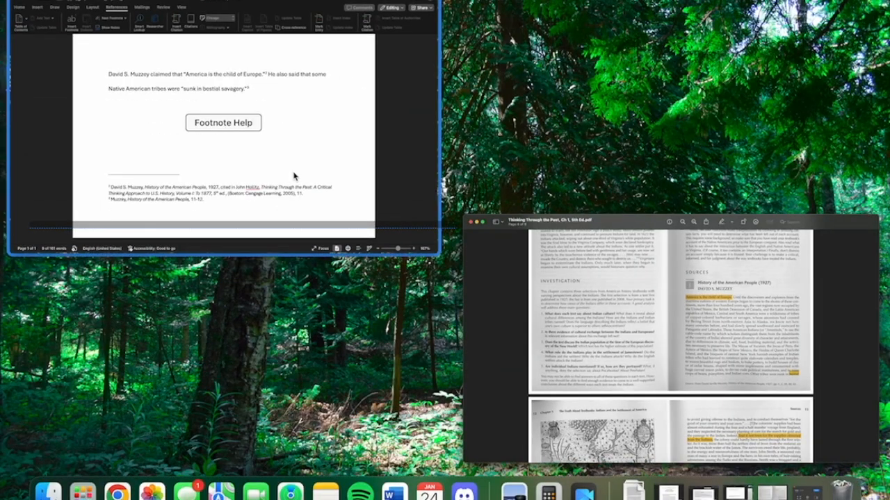
pyautogui.click(570, 284)
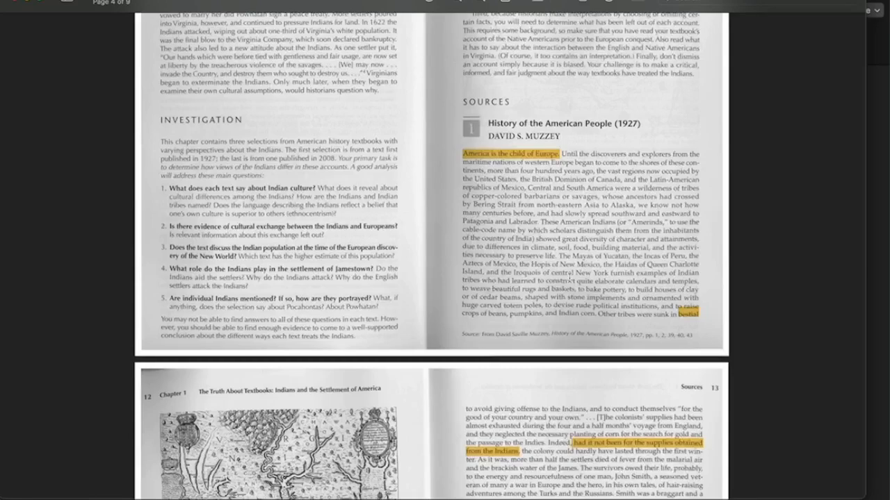
pyautogui.scroll(-2, 568, 278)
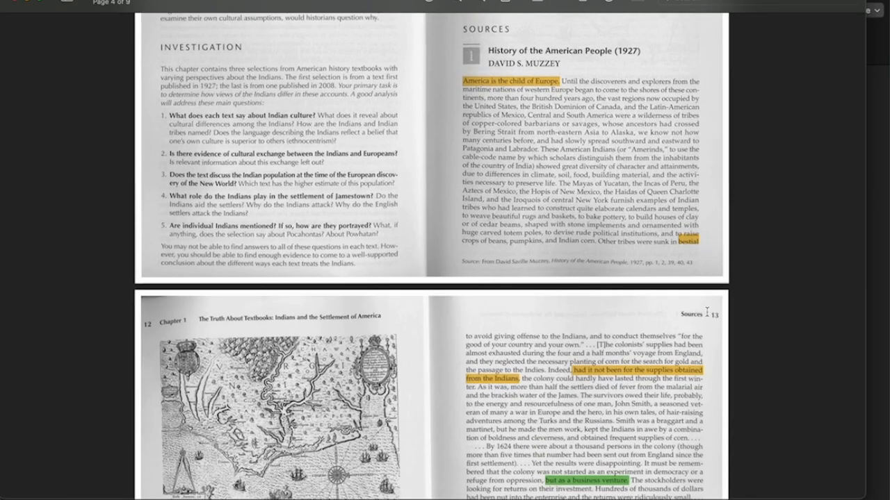
# - Switch back to the Word document and insert ", 11" directly after 1927 in footnote 2
pyautogui.hotkey('ctrl', 'Up')
pyautogui.click(305, 184)
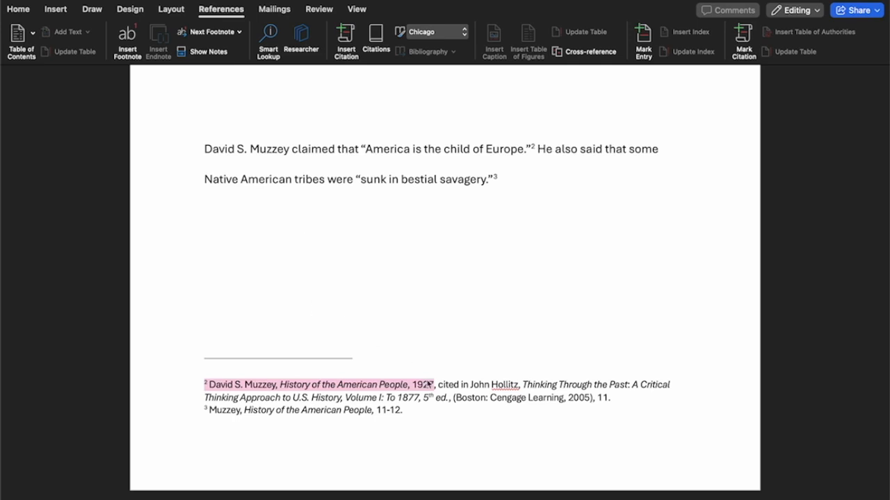
pyautogui.click(435, 384)
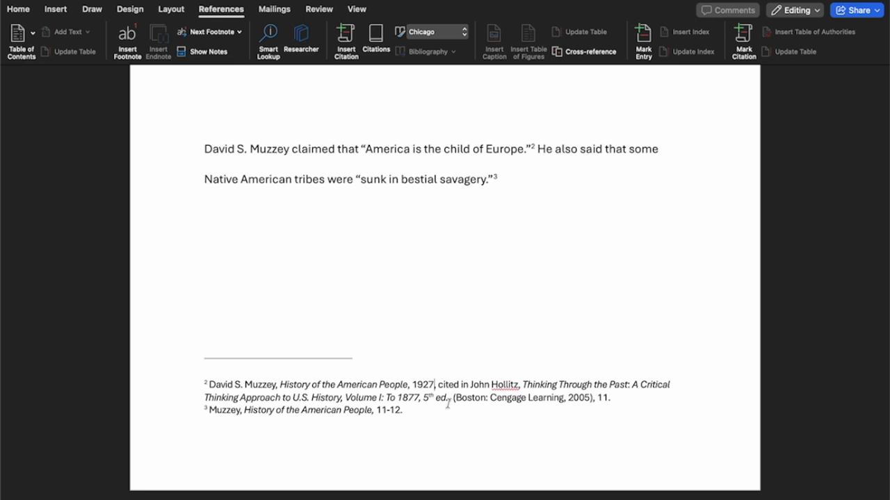
pyautogui.write(', 11')
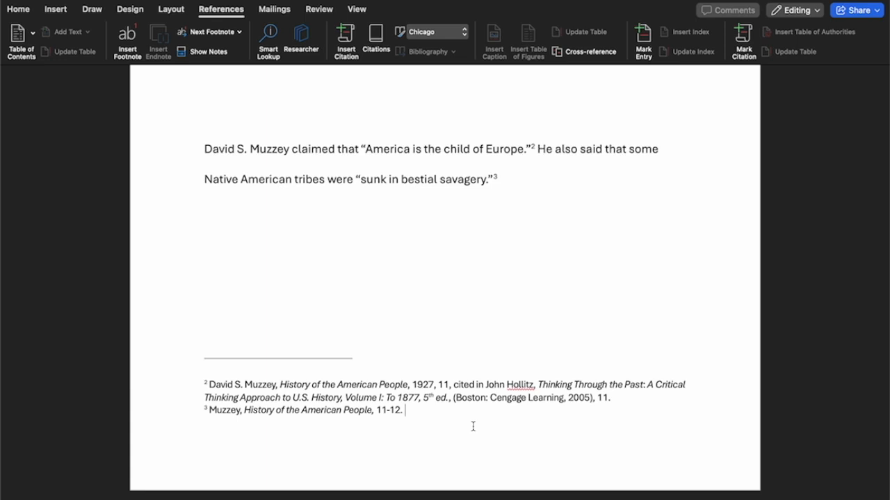
# - Remove the page number 11 and its extra comma after 1927 in footnote 2's original-source portion
pyautogui.click(452, 386)
pyautogui.press('BackSpace')
pyautogui.press('BackSpace')
pyautogui.press('BackSpace')
pyautogui.press('BackSpace')
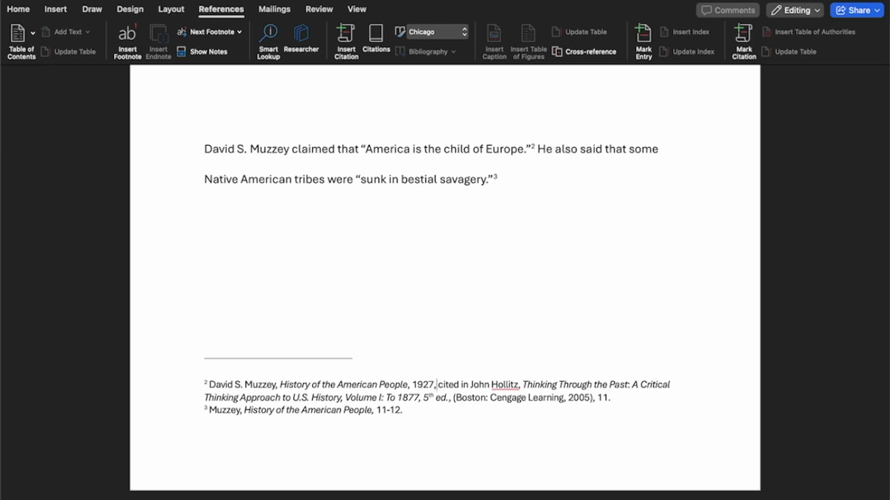
# - Review list item 5's citation format, especially the year and page number order, and return to footnote 2
pyautogui.scroll(10, 274, 367)
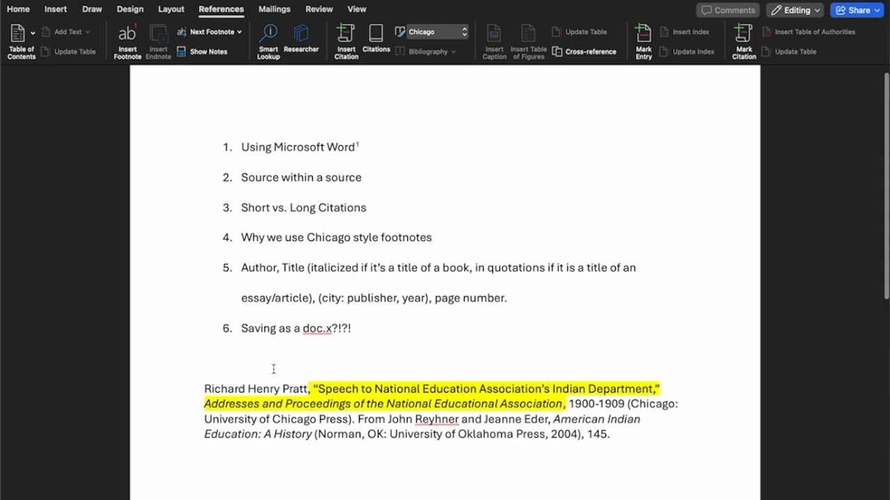
pyautogui.moveTo(239, 270); pyautogui.dragTo(534, 318)
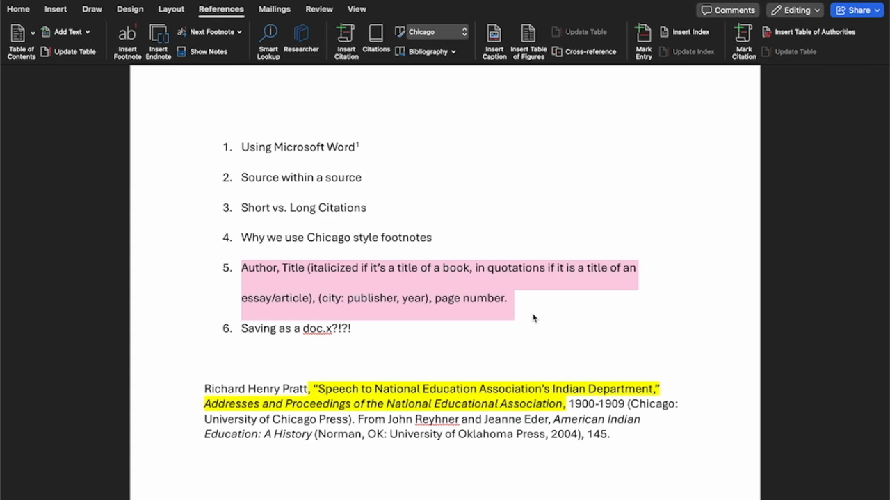
pyautogui.click(405, 300)
pyautogui.moveTo(406, 300); pyautogui.dragTo(495, 305)
pyautogui.click(499, 308)
pyautogui.scroll(-5, 499, 306)
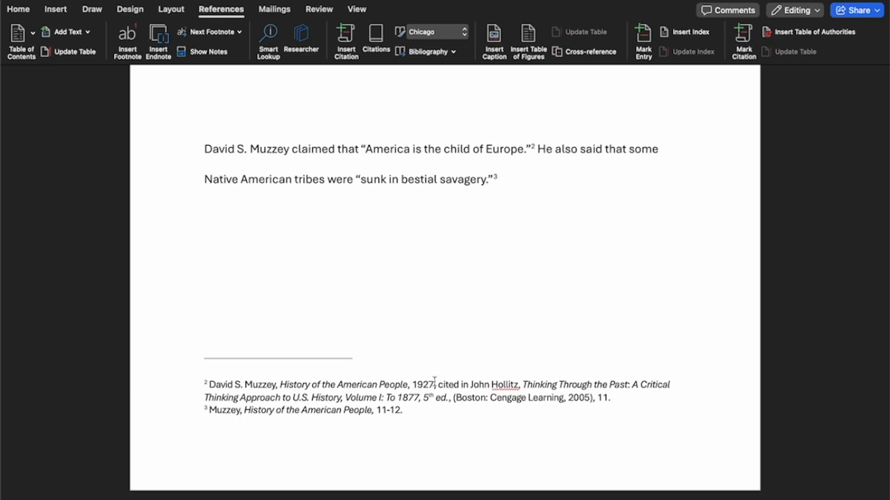
# - Examine the "cited in" wording in footnote 2 and the textbook citation that follows it
pyautogui.moveTo(436, 384); pyautogui.dragTo(470, 386)
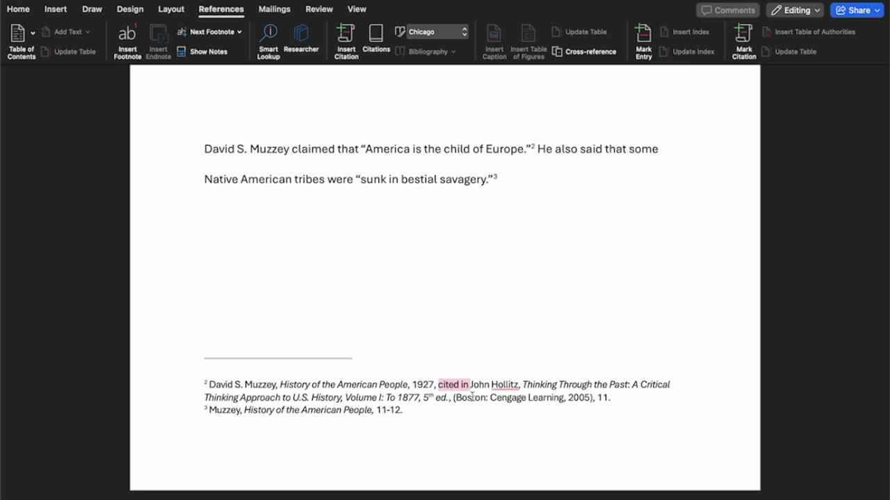
pyautogui.click(472, 397)
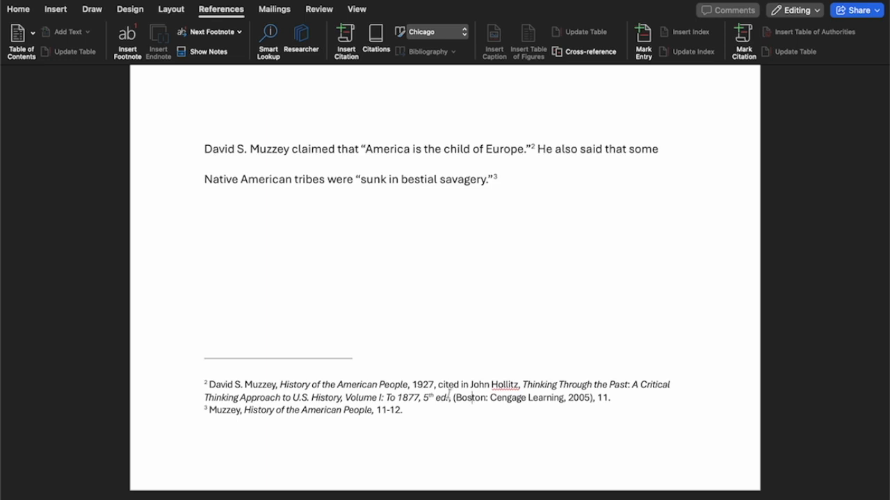
pyautogui.moveTo(438, 384); pyautogui.dragTo(459, 386)
pyautogui.click(459, 386)
pyautogui.moveTo(438, 386); pyautogui.dragTo(548, 402)
pyautogui.click(548, 402)
pyautogui.click(453, 397)
pyautogui.click(471, 385)
pyautogui.moveTo(472, 385); pyautogui.dragTo(621, 403)
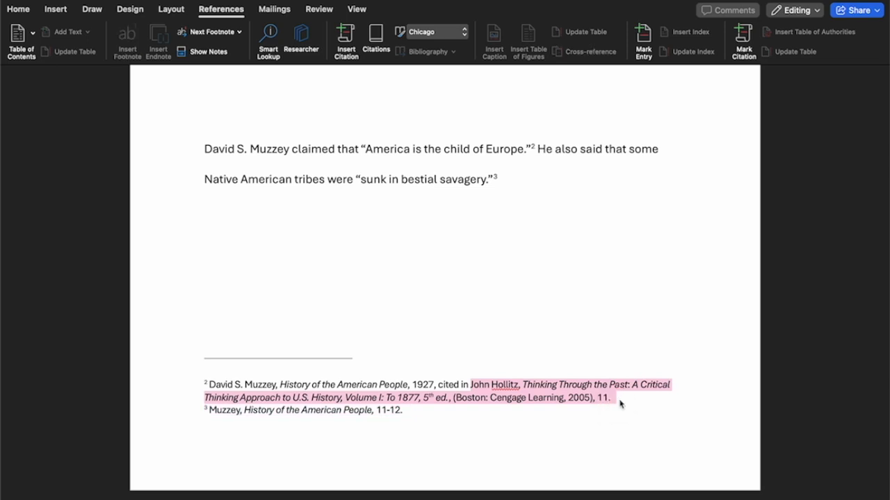
pyautogui.click(514, 394)
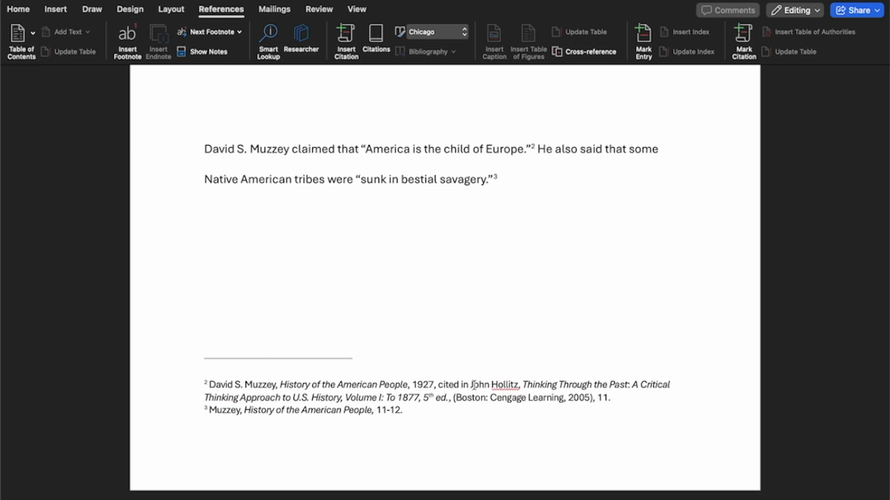
# - Examine the italicized textbook title and edition in footnote 2, glancing back at the topic list above
pyautogui.moveTo(471, 385); pyautogui.dragTo(450, 397)
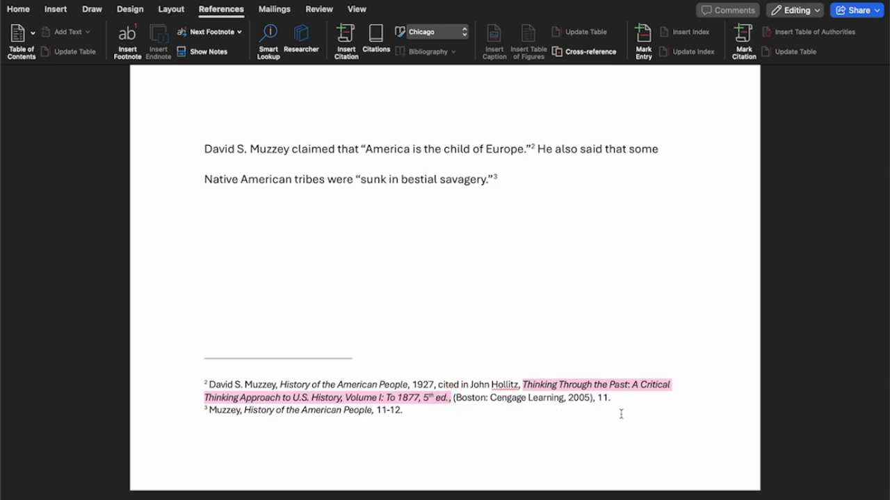
pyautogui.hotkey('ctrl', 'Up')
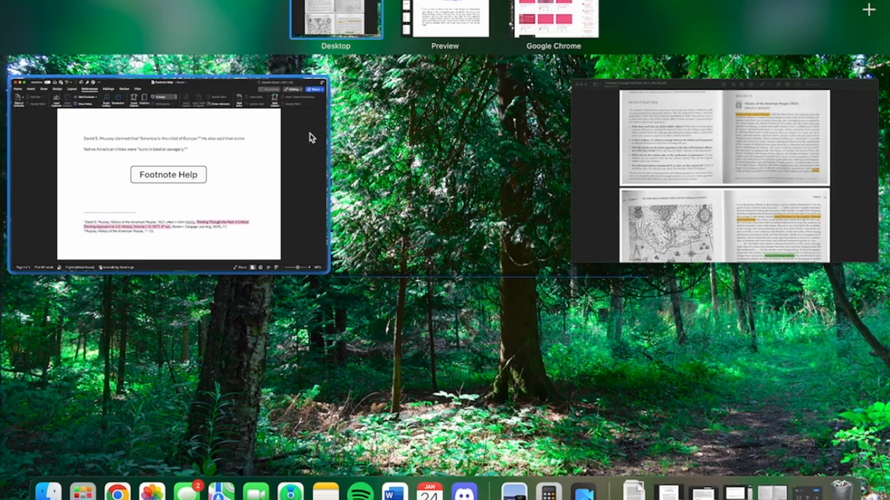
pyautogui.click(310, 134)
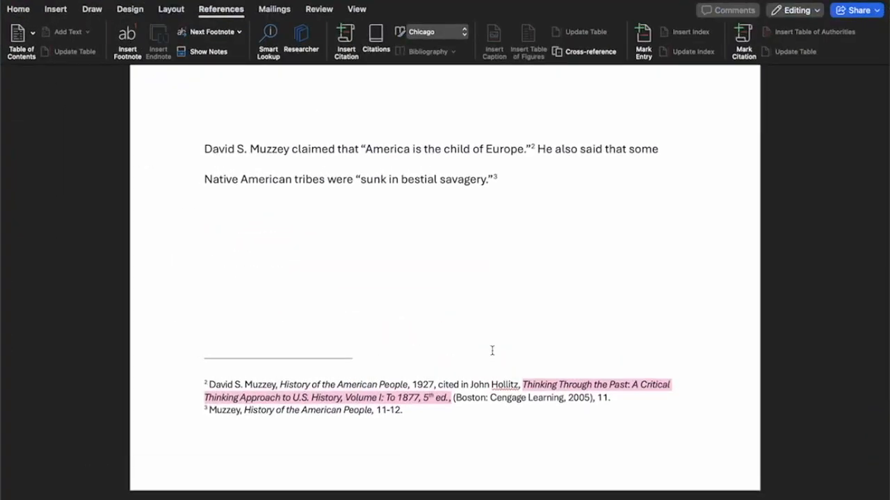
pyautogui.scroll(8, 492, 351)
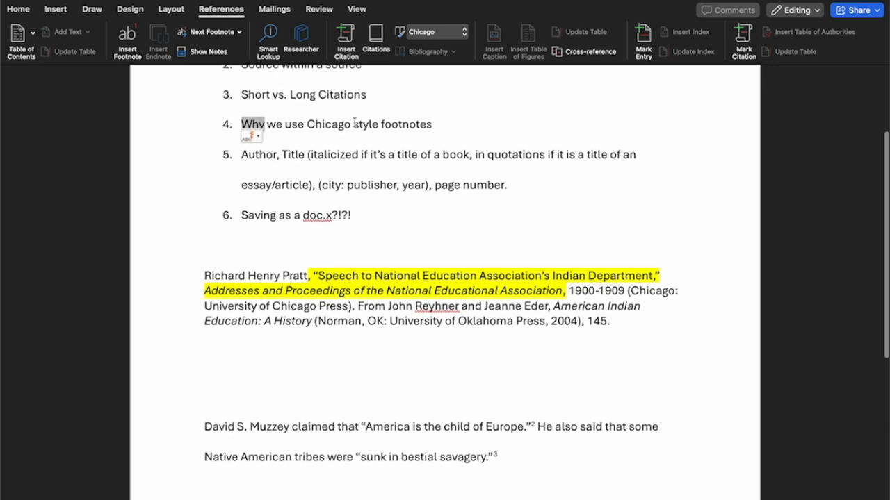
pyautogui.scroll(-8, 348, 112)
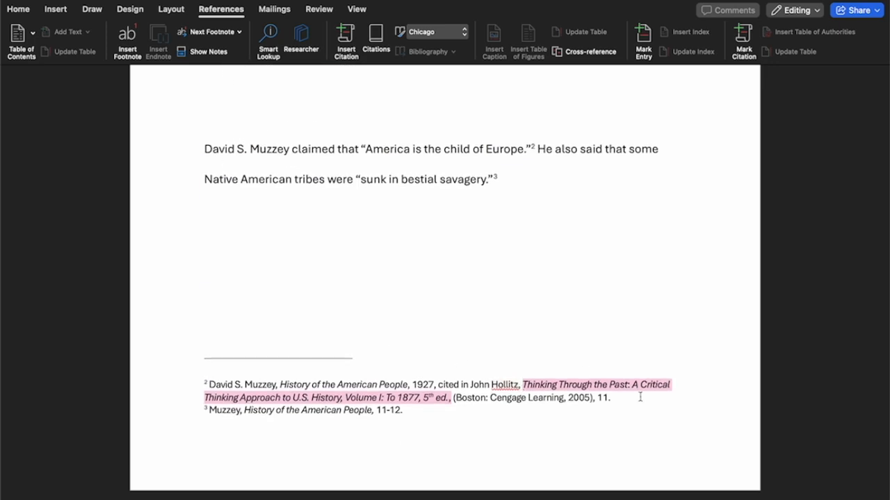
pyautogui.click(457, 412)
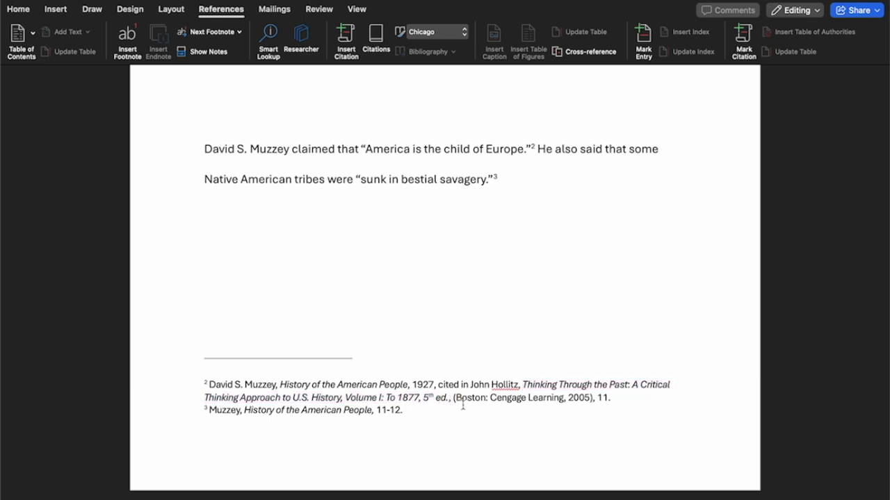
# - Check footnote 2's city, publisher, year and closing page number, comparing them with list item 5's format
pyautogui.click(453, 400)
pyautogui.moveTo(453, 399); pyautogui.dragTo(588, 399)
pyautogui.scroll(3, 590, 399)
pyautogui.scroll(5, 590, 399)
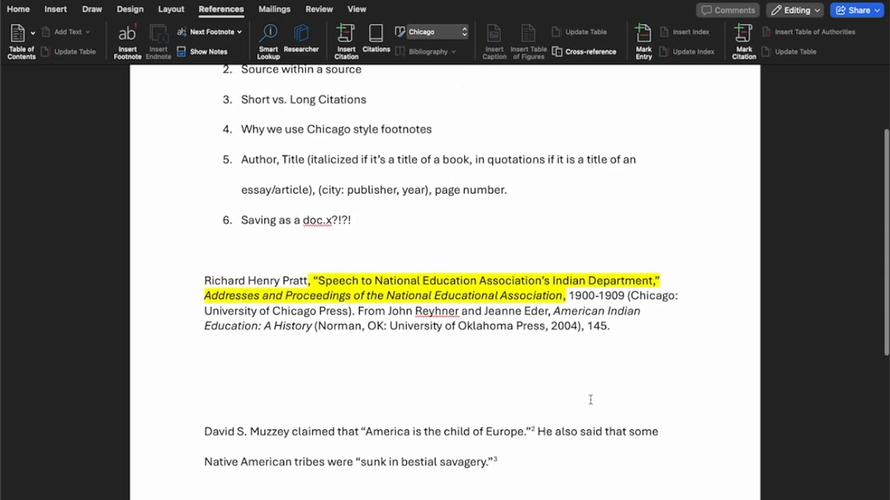
pyautogui.scroll(-6, 477, 230)
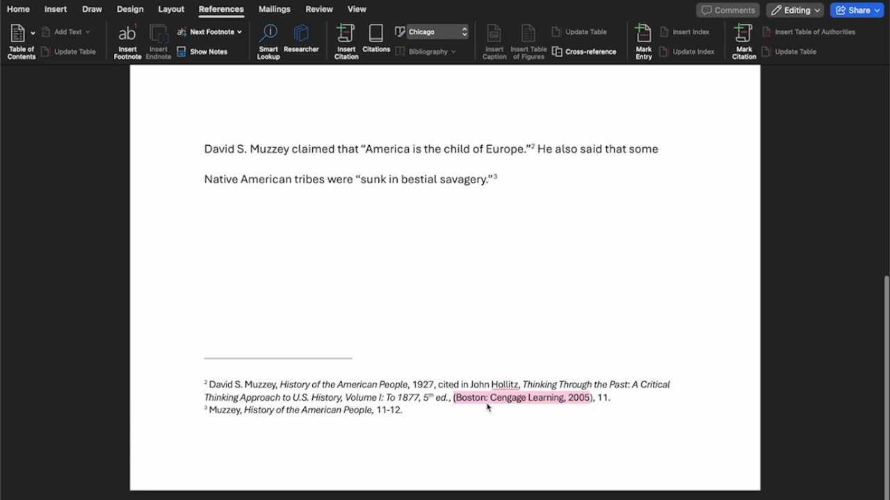
pyautogui.moveTo(490, 399); pyautogui.dragTo(563, 403)
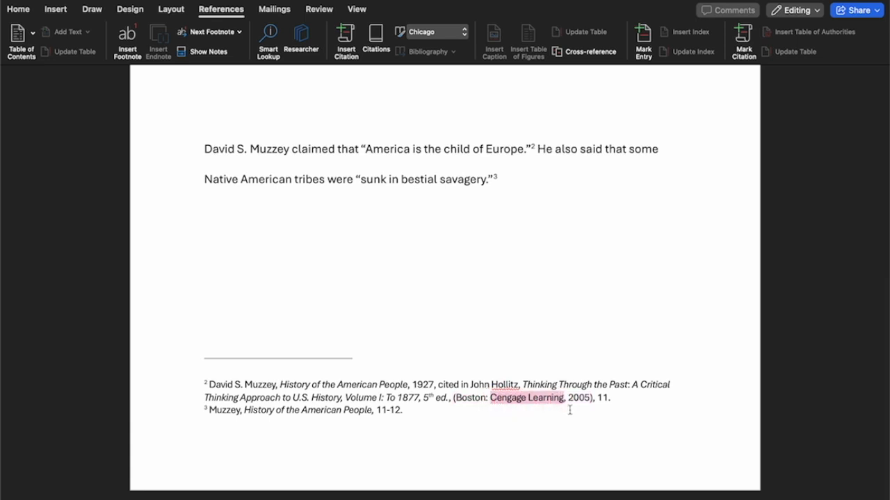
pyautogui.click(565, 402)
pyautogui.moveTo(566, 401); pyautogui.dragTo(590, 401)
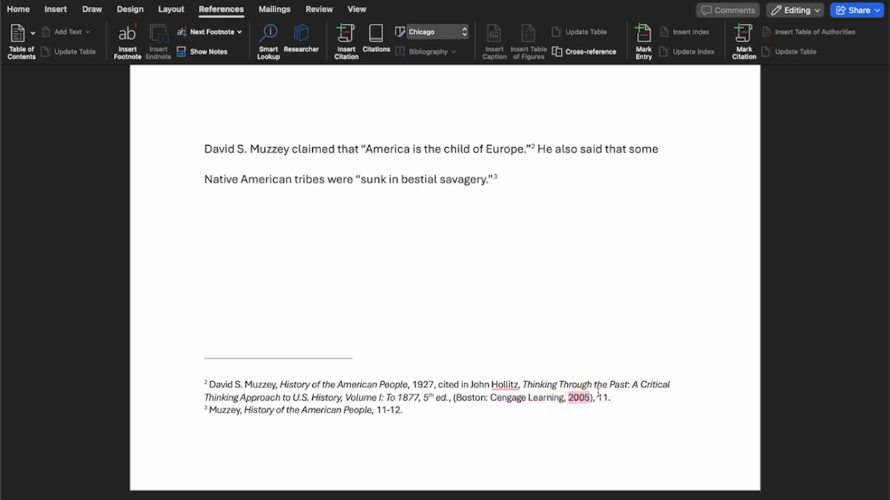
pyautogui.click(593, 397)
pyautogui.click(559, 386)
pyautogui.click(628, 399)
pyautogui.moveTo(628, 399)
pyautogui.mouseDown()
pyautogui.moveTo(592, 401)
pyautogui.moveTo(619, 400)
pyautogui.mouseUp()
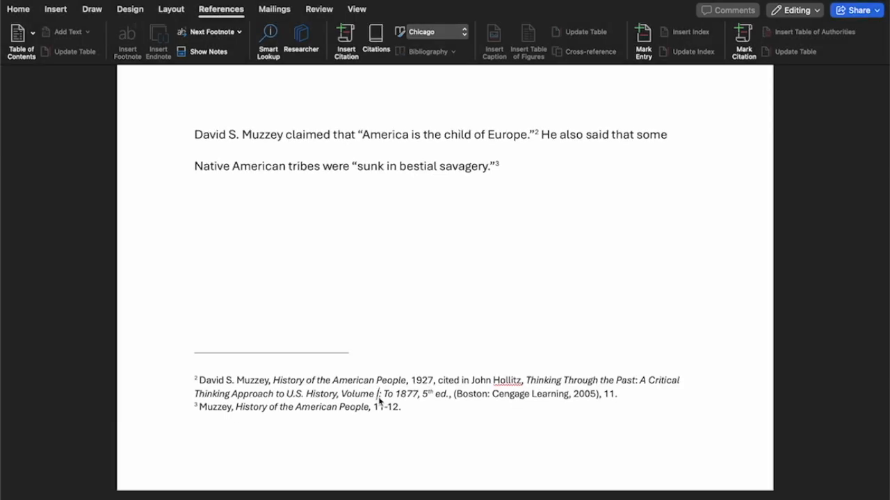
# - Review the "Short vs. Long Citations" list item and highlight all of footnote 2 as the long citation example
pyautogui.scroll(10, 378, 399)
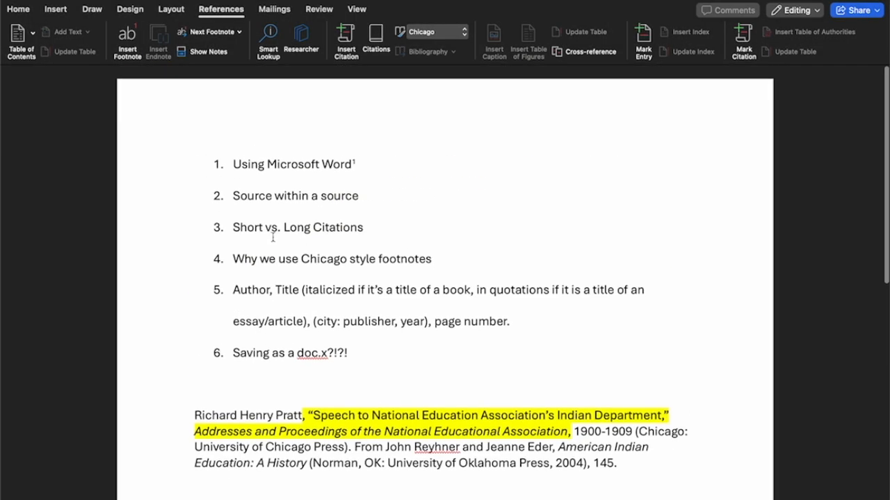
pyautogui.moveTo(233, 230); pyautogui.dragTo(369, 226)
pyautogui.scroll(-12, 369, 227)
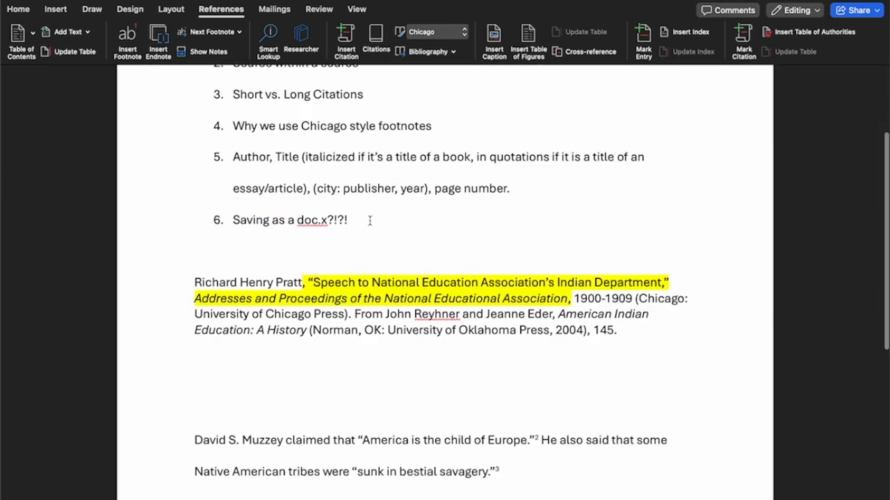
pyautogui.moveTo(195, 378); pyautogui.dragTo(669, 396)
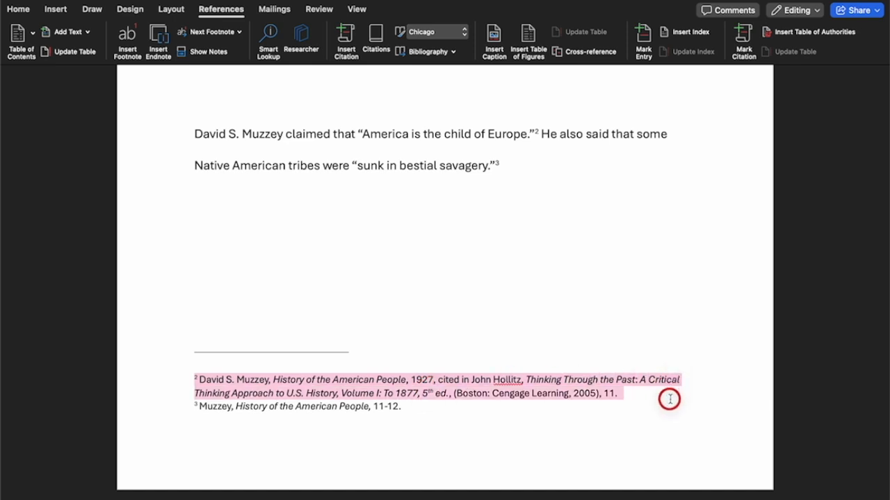
pyautogui.moveTo(669, 399); pyautogui.dragTo(669, 399)
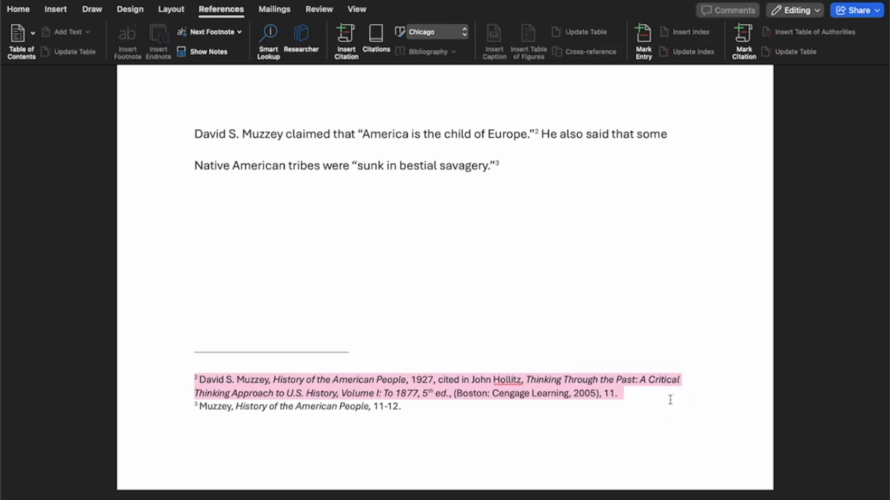
pyautogui.click(372, 381)
# - Compare the body sentence quoting "sunk in bestial savagery" and its footnote mark with footnote 2's full citation
pyautogui.scroll(5, 246, 383)
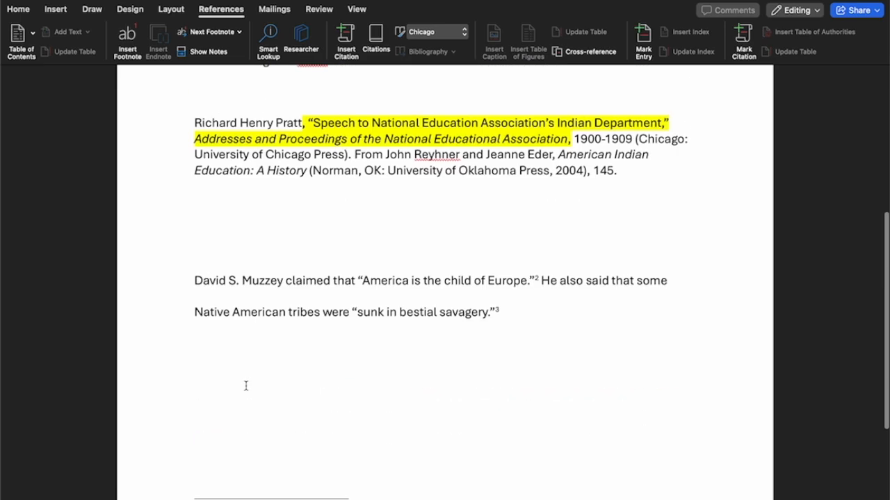
pyautogui.scroll(-3, 246, 384)
pyautogui.moveTo(236, 178); pyautogui.dragTo(492, 237)
pyautogui.click(543, 192)
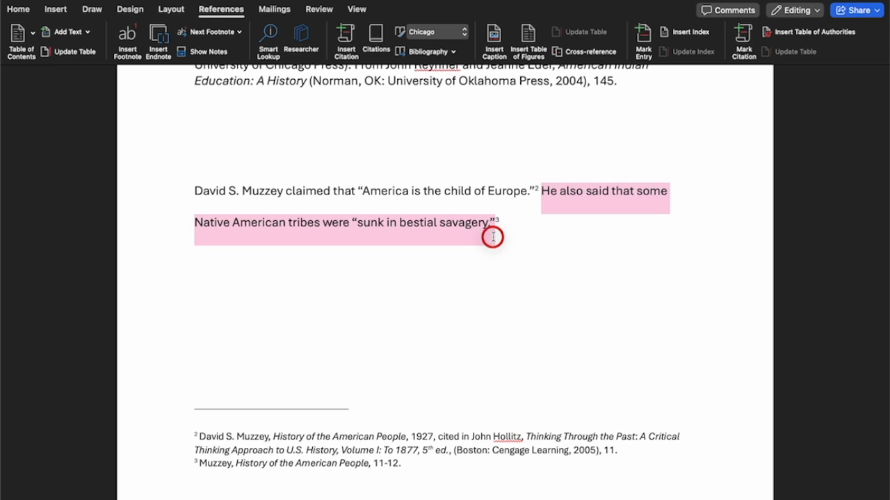
pyautogui.moveTo(493, 237); pyautogui.dragTo(500, 232)
pyautogui.click(501, 234)
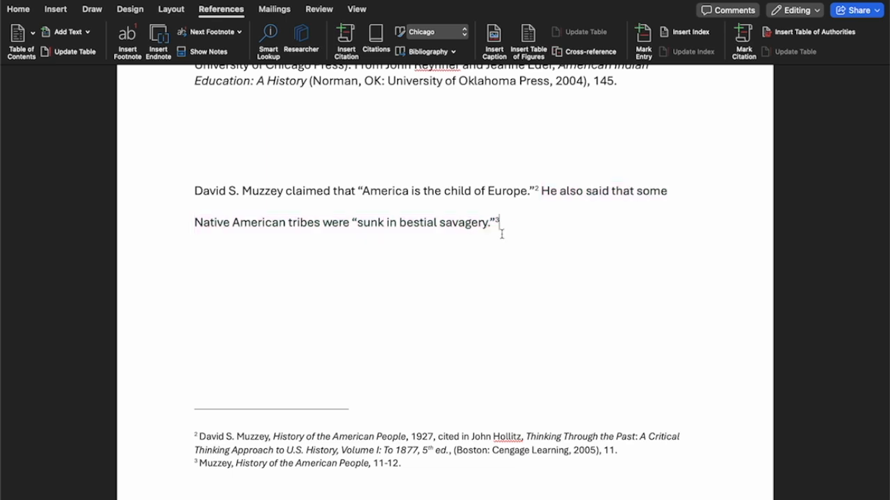
pyautogui.scroll(-3, 501, 234)
pyautogui.moveTo(199, 379); pyautogui.dragTo(618, 394)
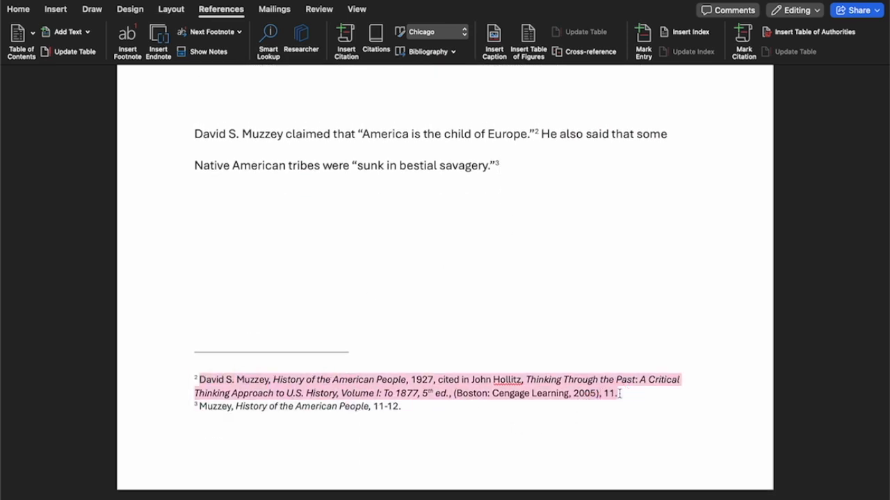
pyautogui.click(619, 394)
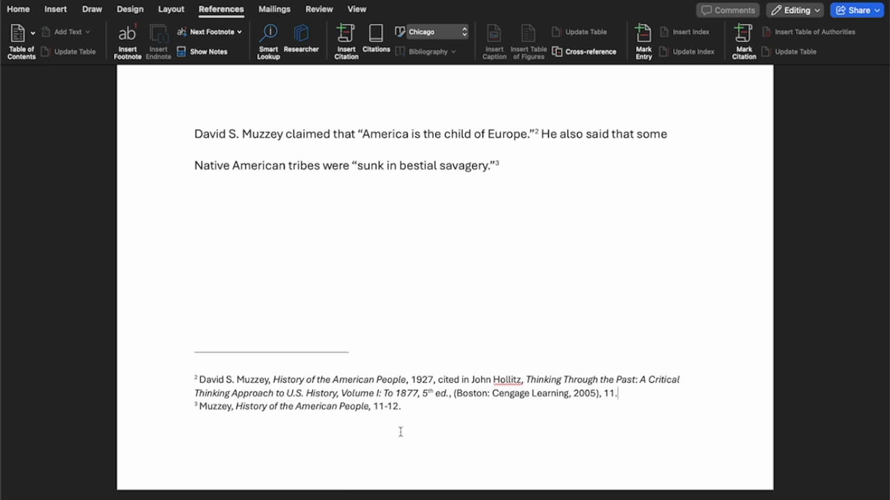
# - Switch to the Thinking Through the Past PDF and check which textbook pages the "bestial savagery" quotation spans
pyautogui.hotkey('ctrl', 'Up')
pyautogui.click(599, 333)
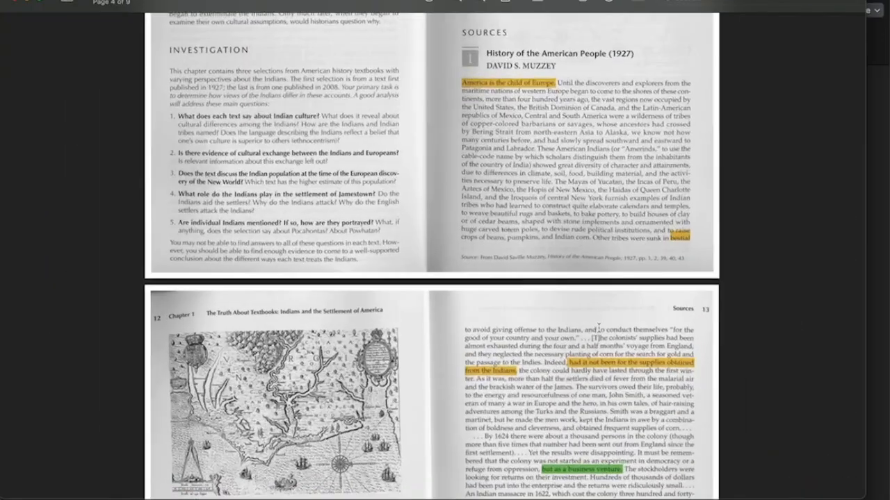
pyautogui.scroll(-1, 592, 220)
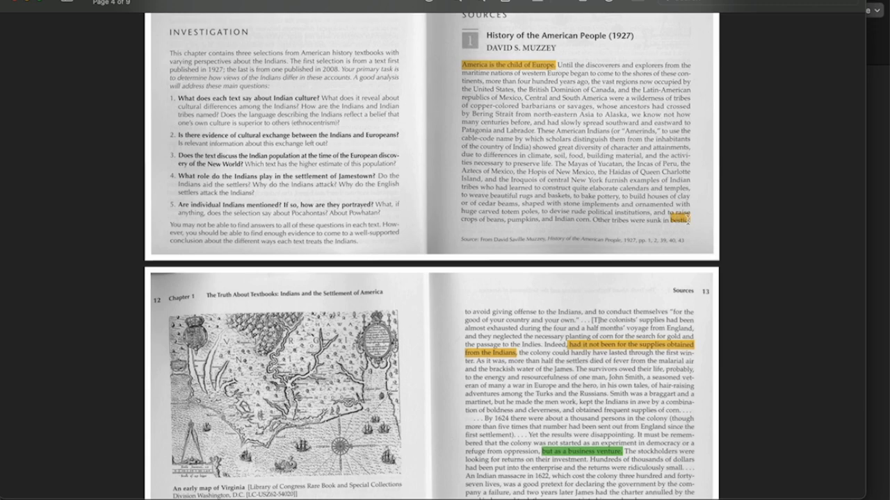
pyautogui.scroll(3, 685, 219)
pyautogui.scroll(-10, 687, 221)
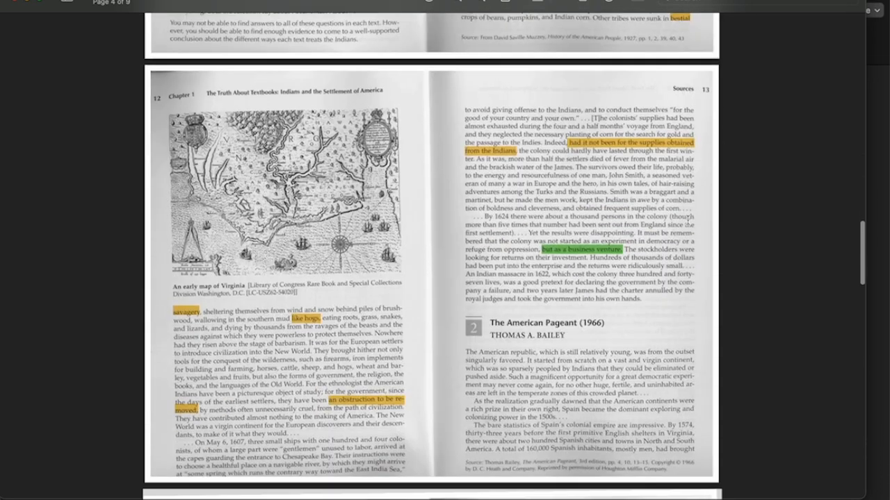
pyautogui.scroll(3, 228, 291)
pyautogui.scroll(-4, 228, 290)
pyautogui.hotkey('ctrl', 'Up')
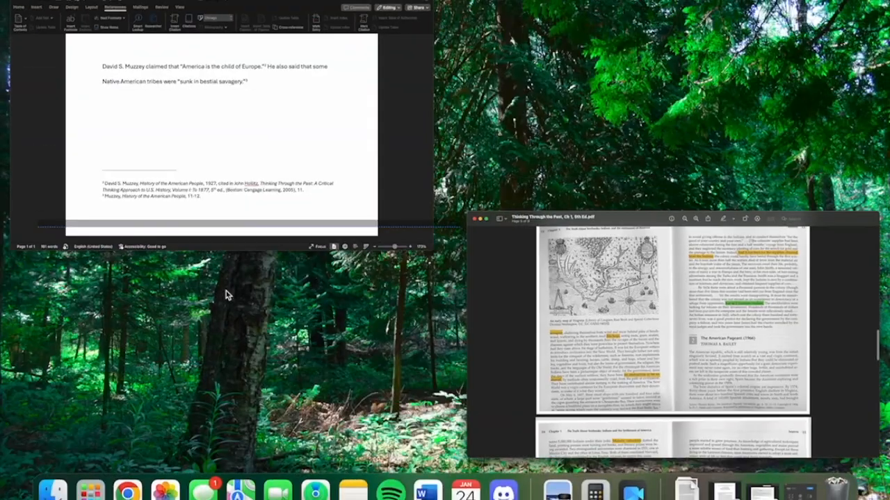
# - Switch back to the Word document and examine the page range in footnote 3's short citation
pyautogui.click(284, 61)
pyautogui.click(373, 408)
pyautogui.moveTo(373, 408); pyautogui.dragTo(411, 412)
pyautogui.click(412, 416)
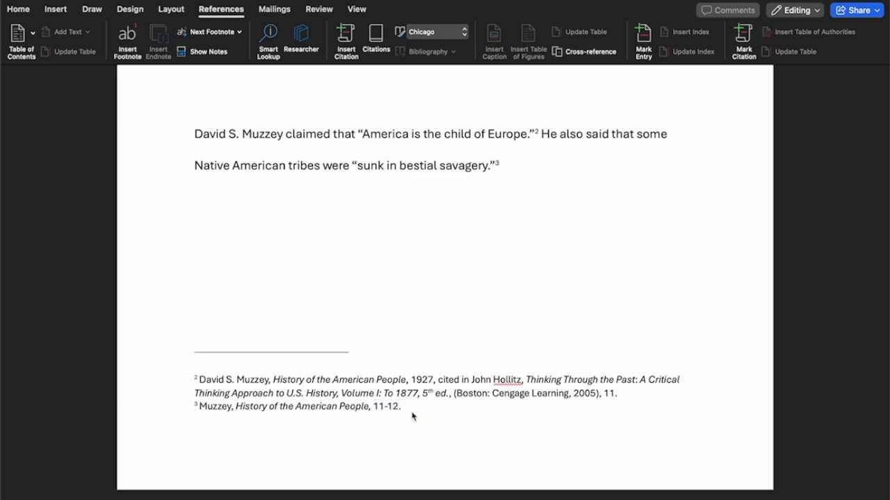
# - Highlight the "Why we use Chicago style footnotes" item in the numbered topic list
pyautogui.scroll(5, 411, 413)
pyautogui.scroll(3, 412, 412)
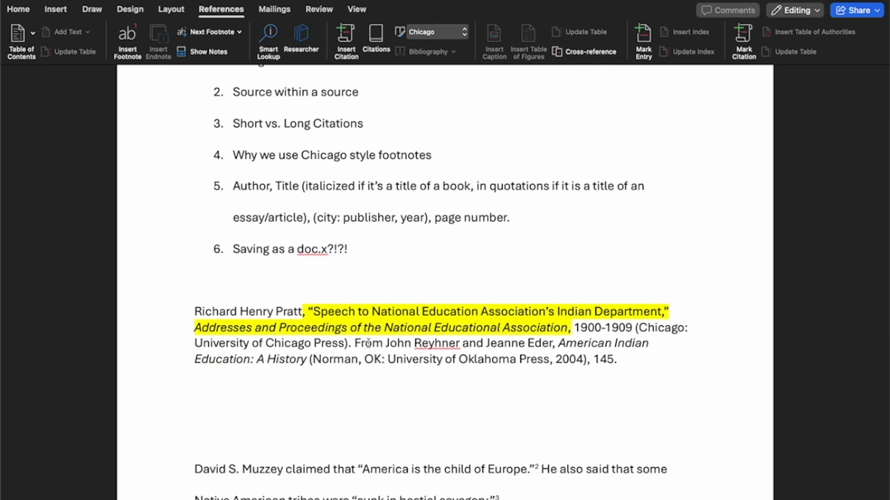
pyautogui.moveTo(233, 155); pyautogui.dragTo(401, 154)
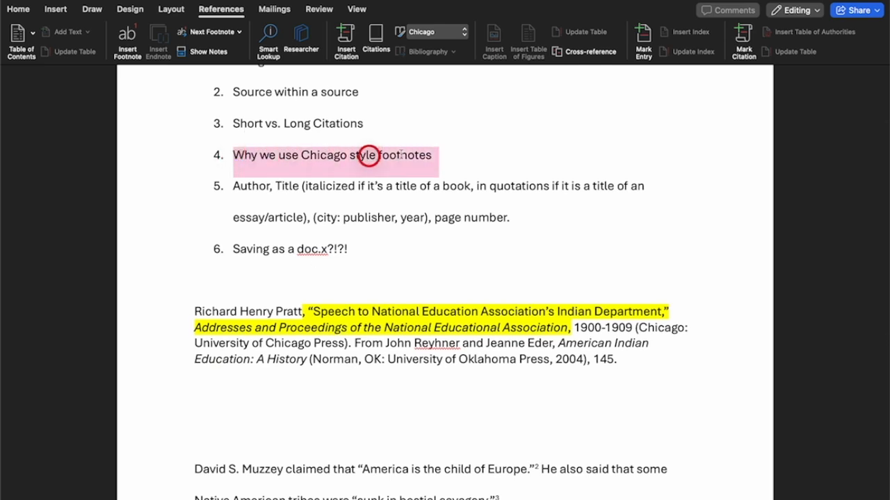
# - Examine the footnote mark after "America is the child of Europe" and the matching full citation in footnote 2
pyautogui.click(469, 155)
pyautogui.moveTo(516, 467)
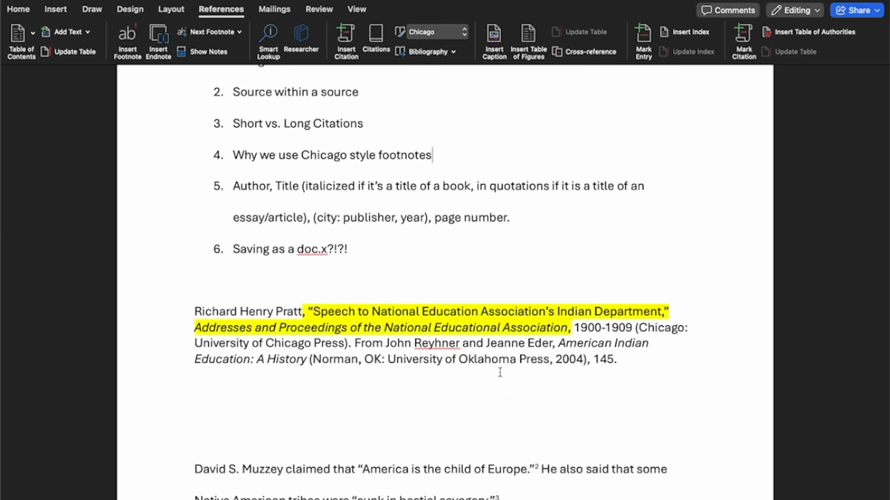
pyautogui.scroll(-3, 564, 304)
pyautogui.scroll(-5, 564, 303)
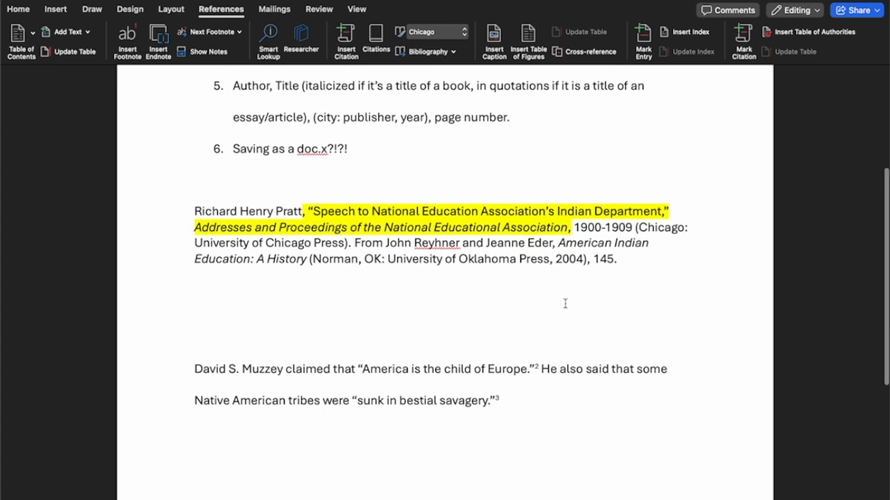
pyautogui.click(536, 288)
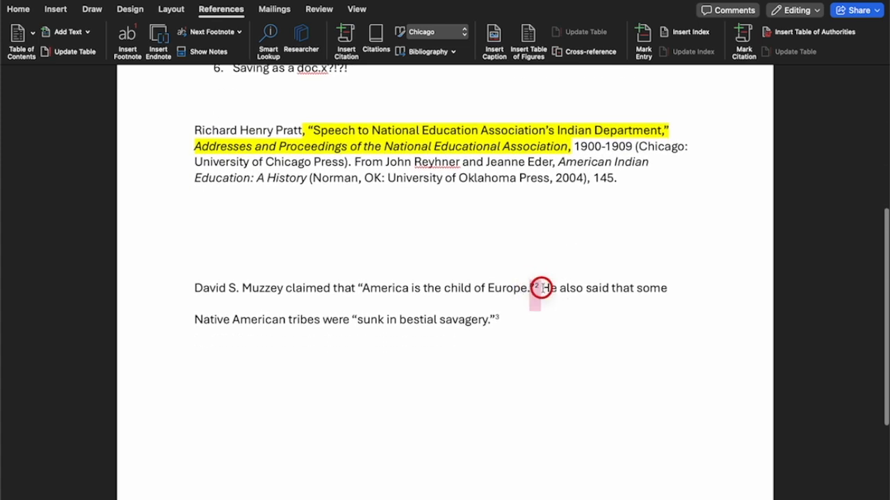
pyautogui.scroll(-5, 544, 289)
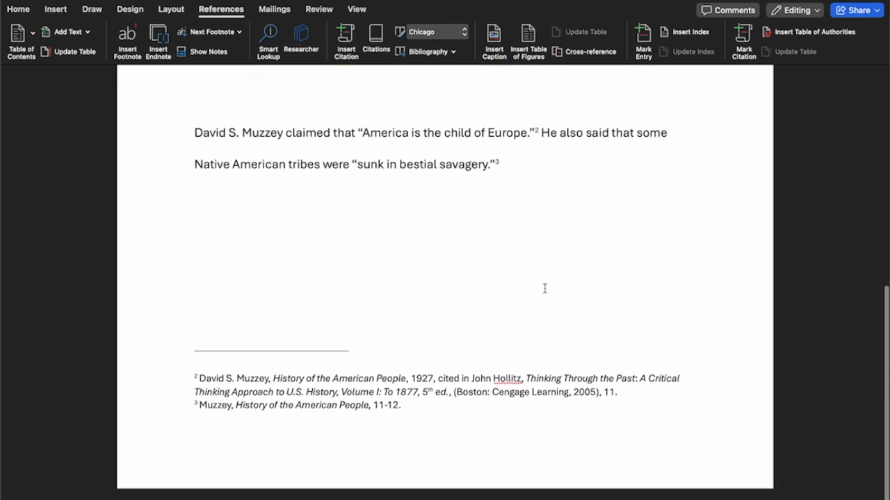
pyautogui.click(200, 380)
pyautogui.moveTo(199, 380); pyautogui.dragTo(644, 394)
# - Add the sample in-text citation "(Muzzey, 11)." after the "sunk in bestial savagery" sentence and delete it again
pyautogui.click(556, 243)
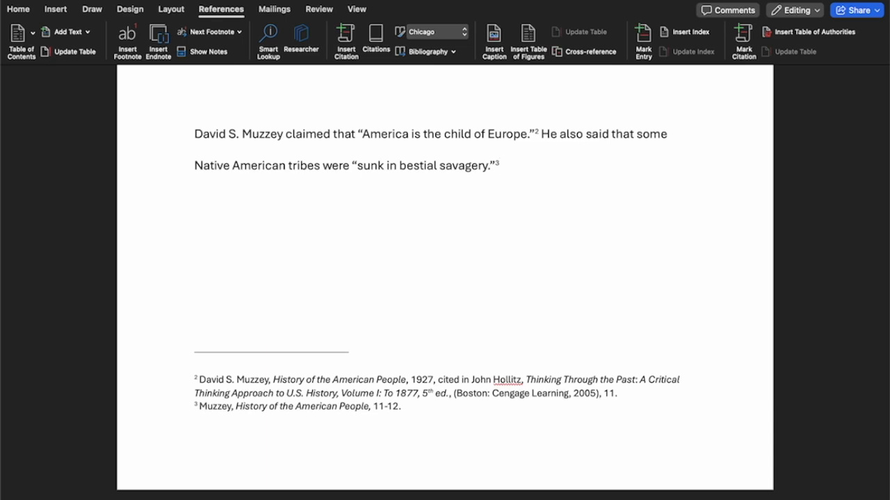
pyautogui.write('(Muzzey, 11).')
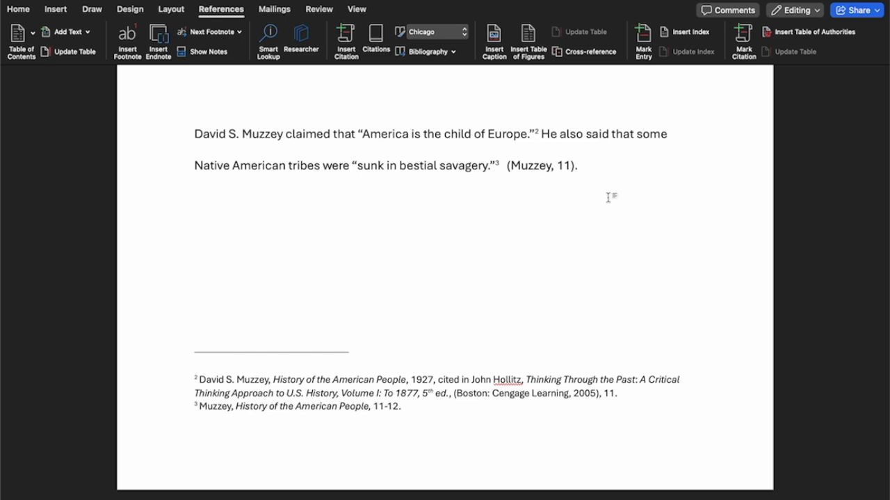
pyautogui.moveTo(580, 167); pyautogui.dragTo(506, 167)
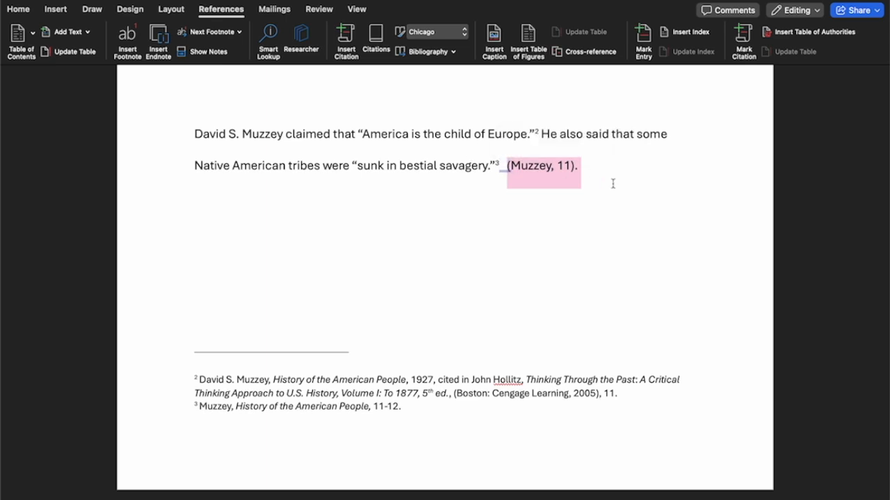
pyautogui.click(590, 171)
pyautogui.moveTo(579, 168); pyautogui.dragTo(506, 171)
pyautogui.press('BackSpace')
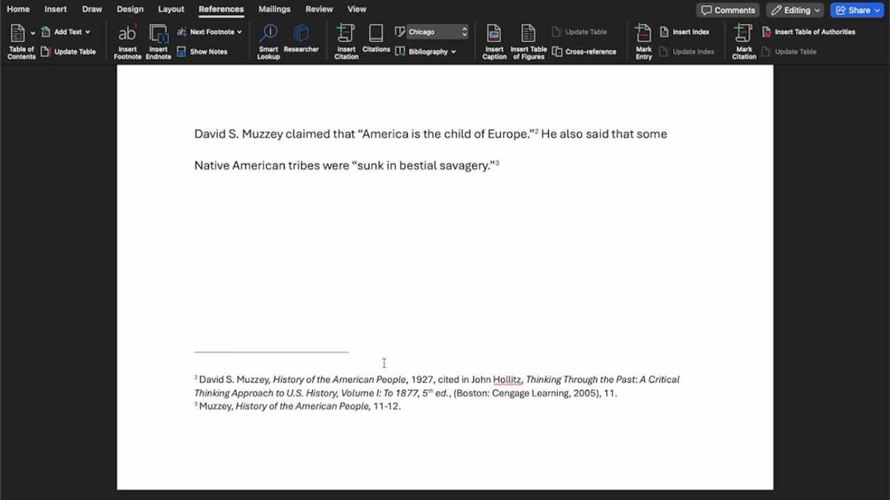
# - Compare the sentence quoting "America is the child of Europe" with the original author, title and year in footnote 2
pyautogui.moveTo(199, 380); pyautogui.dragTo(376, 393)
pyautogui.click(376, 389)
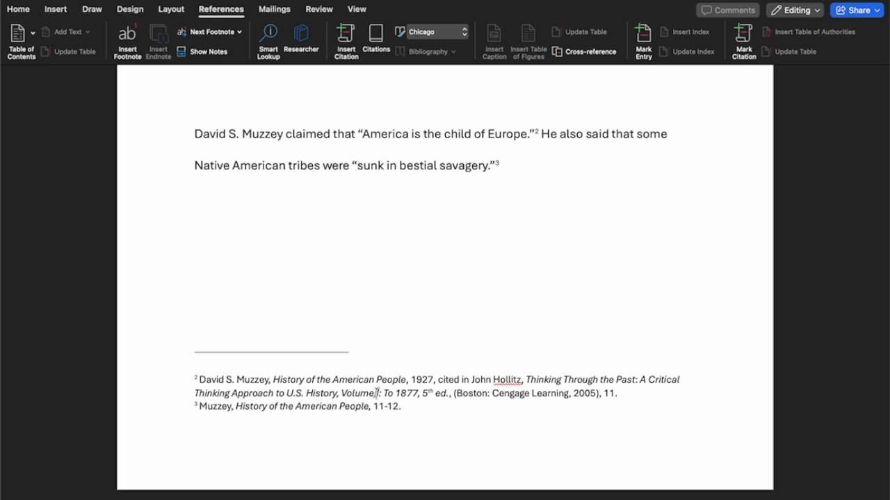
pyautogui.scroll(2, 376, 393)
pyautogui.click(191, 185)
pyautogui.moveTo(192, 185); pyautogui.dragTo(536, 182)
pyautogui.click(528, 185)
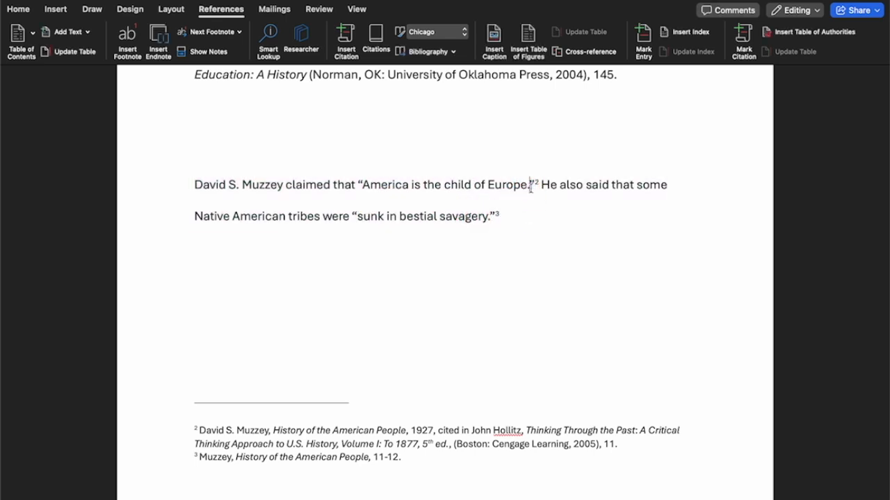
pyautogui.scroll(-2, 530, 188)
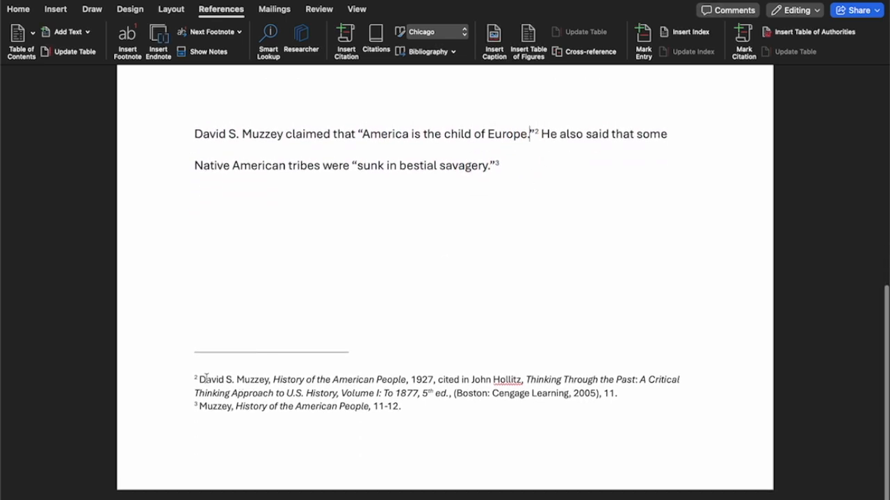
pyautogui.moveTo(197, 380); pyautogui.dragTo(436, 383)
pyautogui.click(436, 382)
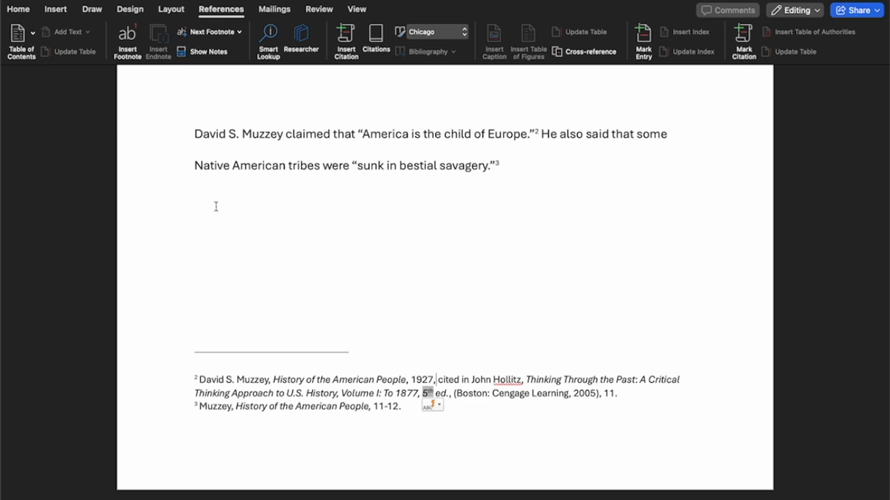
# - Examine the two quoted passages and the place, publisher and year of the textbook cited in footnote 2
pyautogui.moveTo(359, 134); pyautogui.dragTo(466, 217)
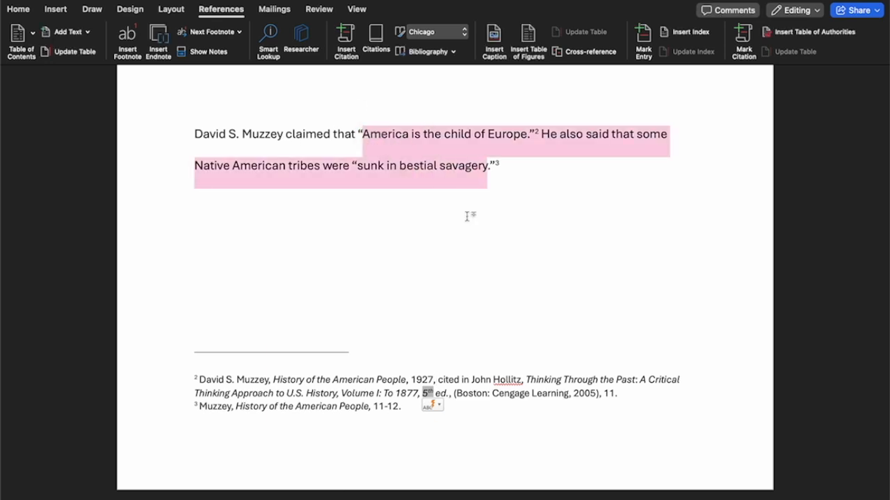
pyautogui.click(452, 395)
pyautogui.moveTo(452, 396); pyautogui.dragTo(565, 401)
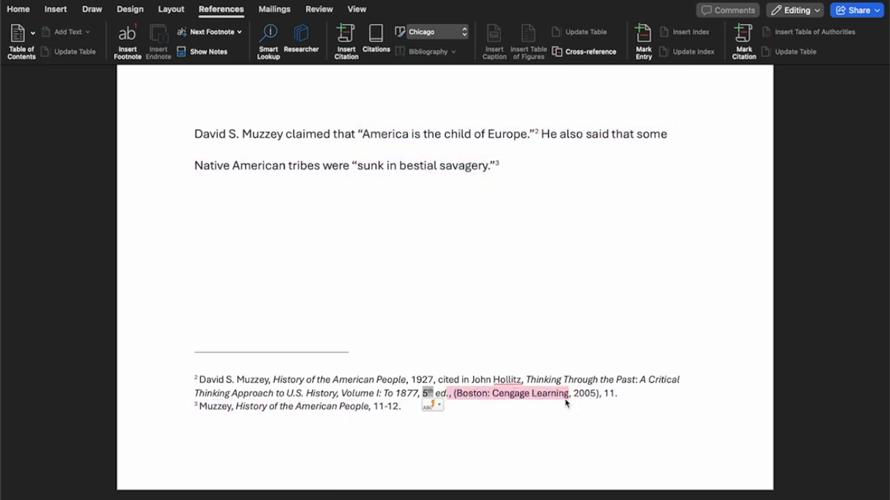
pyautogui.click(565, 398)
pyautogui.moveTo(574, 395); pyautogui.dragTo(595, 401)
pyautogui.click(595, 399)
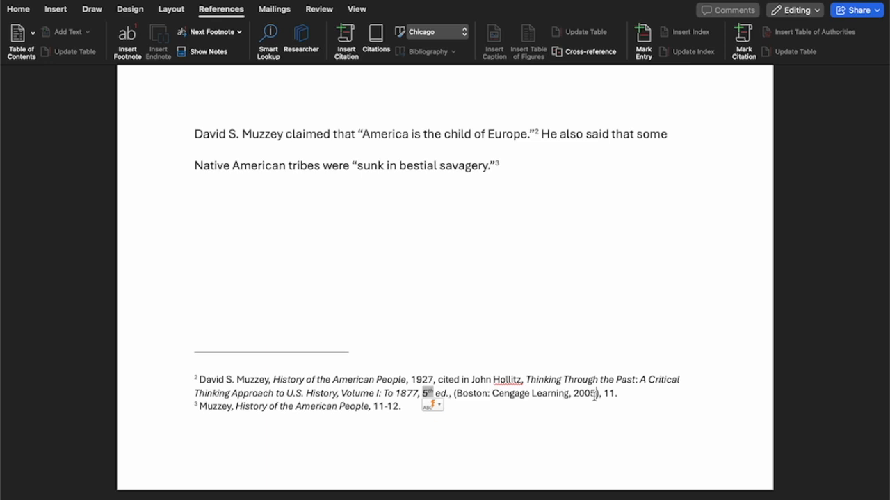
pyautogui.moveTo(275, 380); pyautogui.dragTo(641, 405)
pyautogui.click(642, 399)
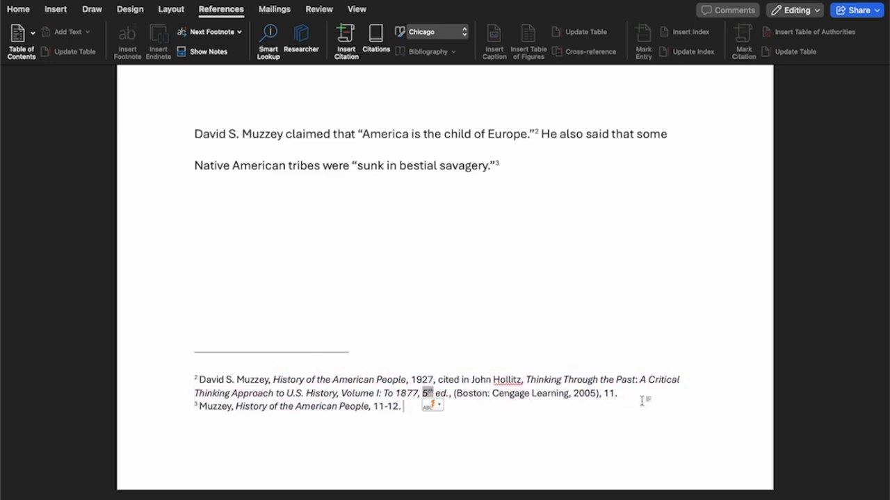
# - Review the citation format in item 5 of the topic list, from the author and title through to the page number
pyautogui.click(530, 171)
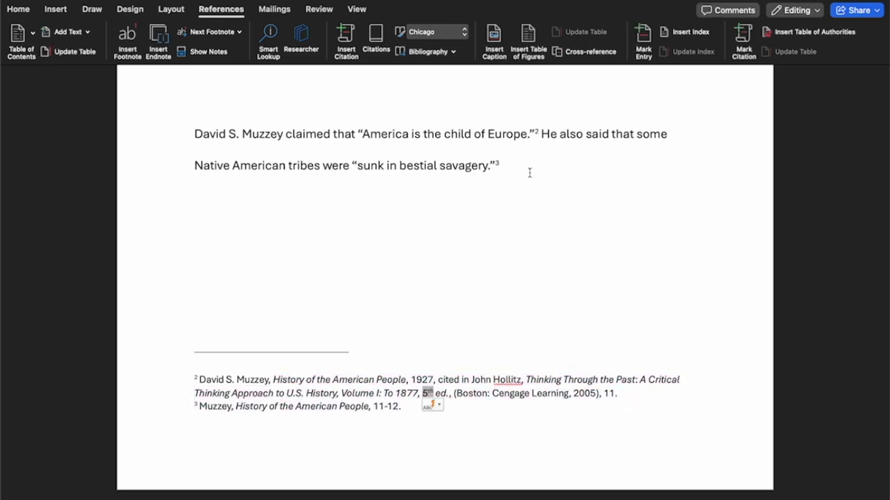
pyautogui.scroll(5, 422, 186)
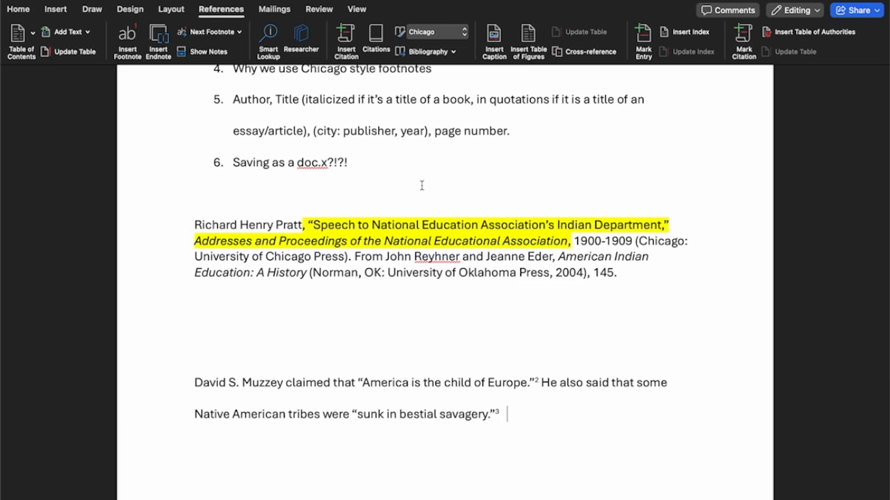
pyautogui.scroll(2, 421, 186)
pyautogui.click(234, 180)
pyautogui.moveTo(234, 180); pyautogui.dragTo(510, 227)
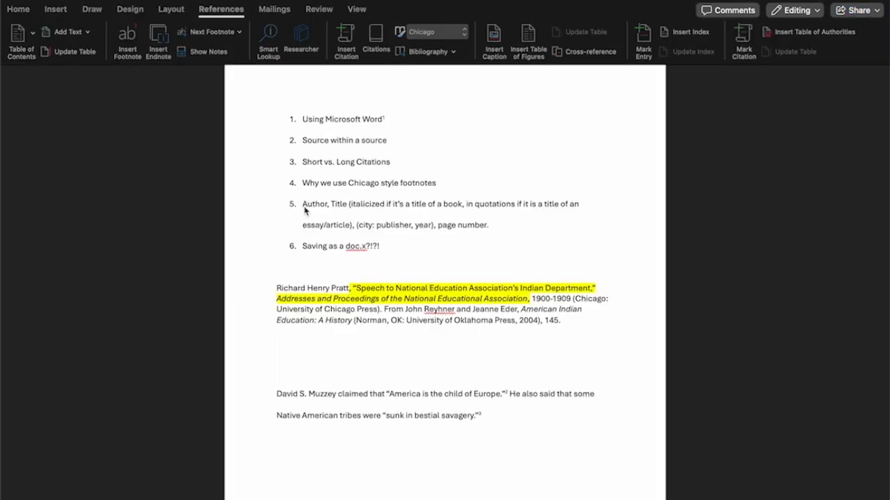
pyautogui.click(305, 208)
pyautogui.moveTo(303, 206); pyautogui.dragTo(327, 204)
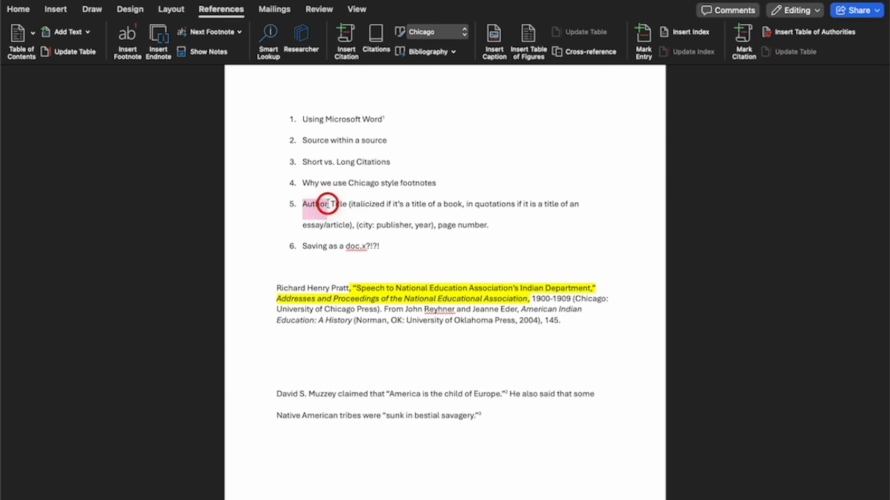
pyautogui.click(423, 206)
pyautogui.click(488, 225)
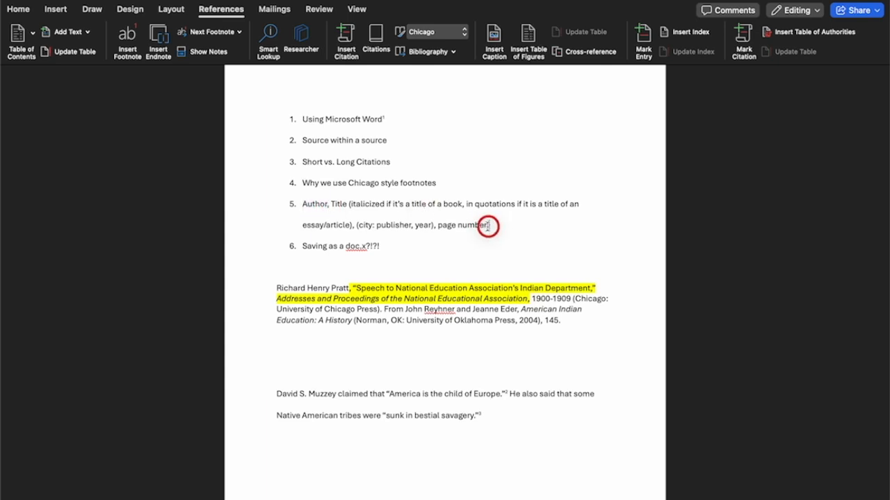
# - Highlight the "page number" and "(city: publisher, year)" parts of the citation format in item 5
pyautogui.click(438, 226)
pyautogui.moveTo(438, 225); pyautogui.dragTo(491, 226)
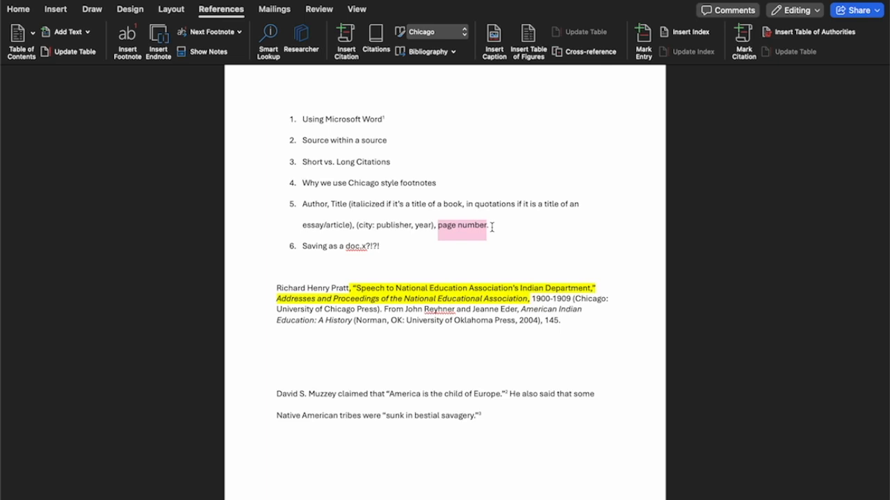
pyautogui.click(492, 225)
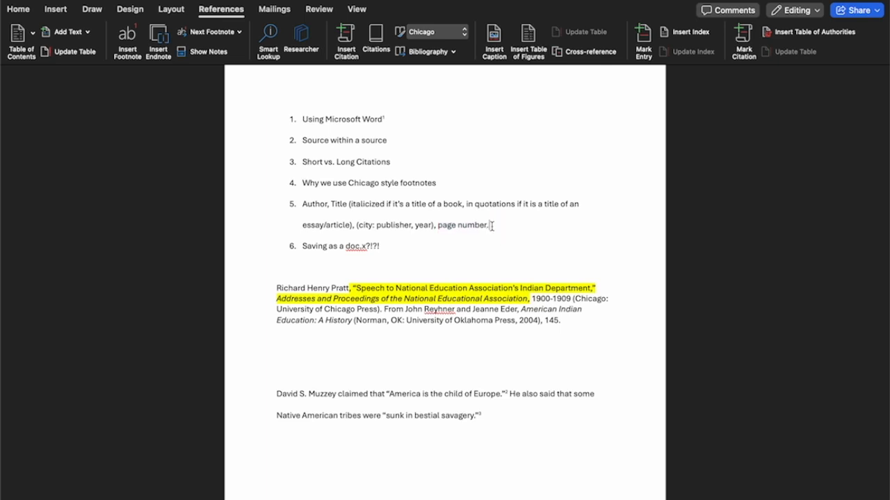
pyautogui.click(327, 205)
pyautogui.click(353, 226)
pyautogui.moveTo(355, 226); pyautogui.dragTo(436, 235)
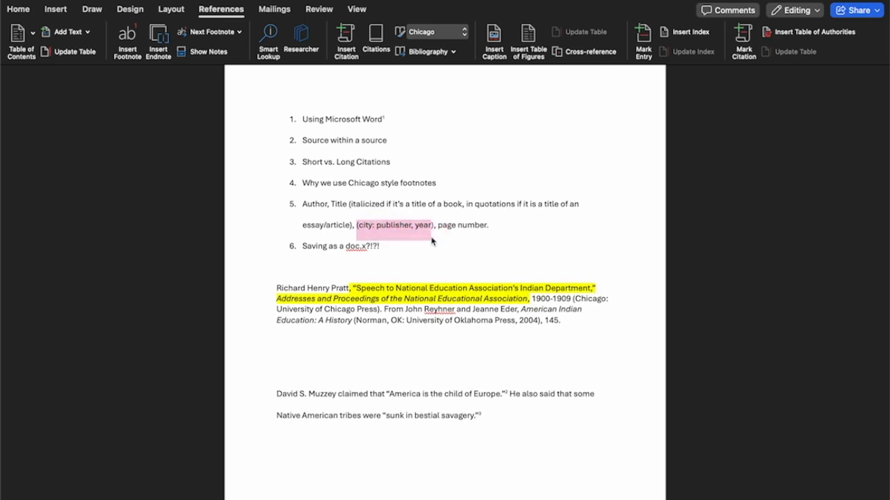
pyautogui.click(450, 245)
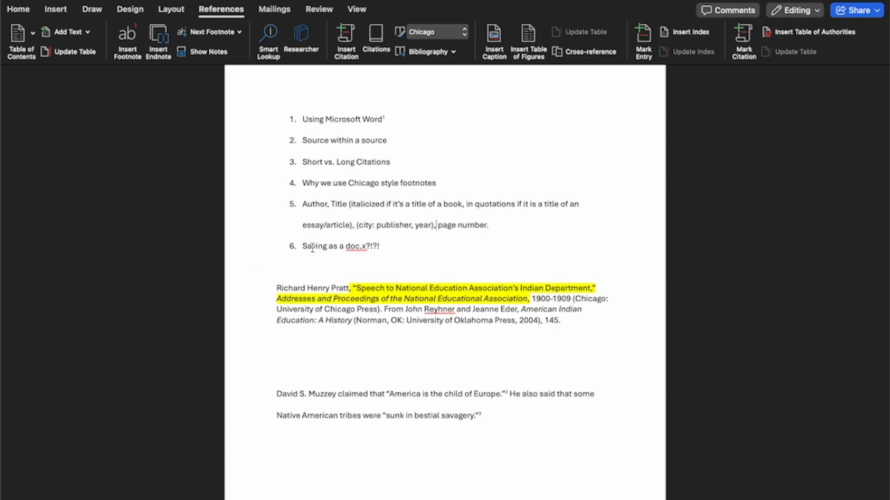
# - Highlight the "Saving as a doc.x?!?!" item in the topic list and look over the document
pyautogui.moveTo(302, 246); pyautogui.dragTo(389, 252)
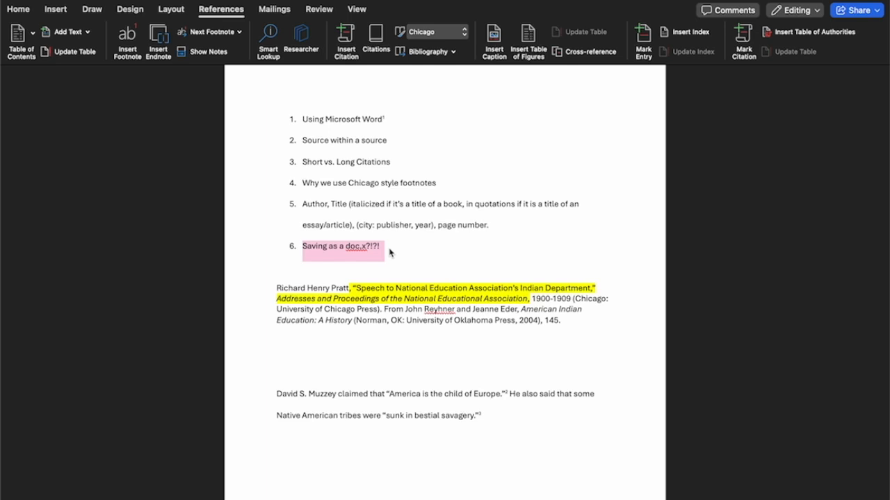
pyautogui.click(389, 250)
pyautogui.scroll(1, 389, 248)
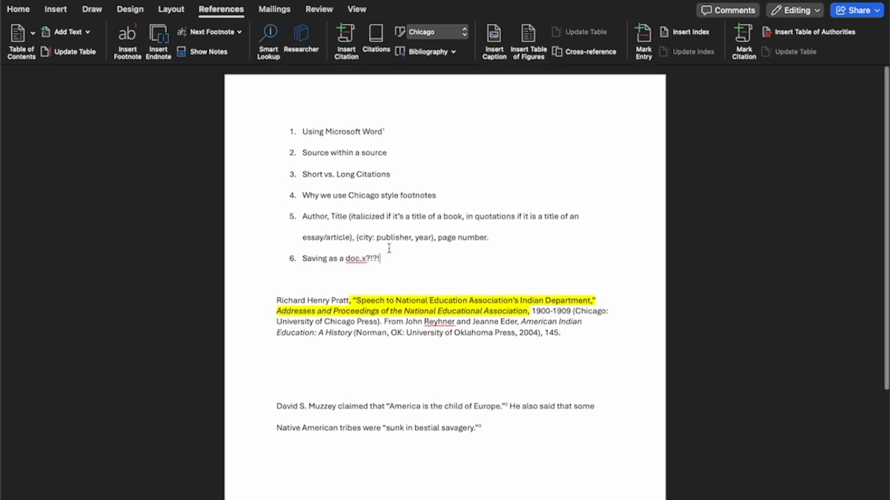
pyautogui.scroll(-5, 389, 248)
pyautogui.scroll(5, 389, 248)
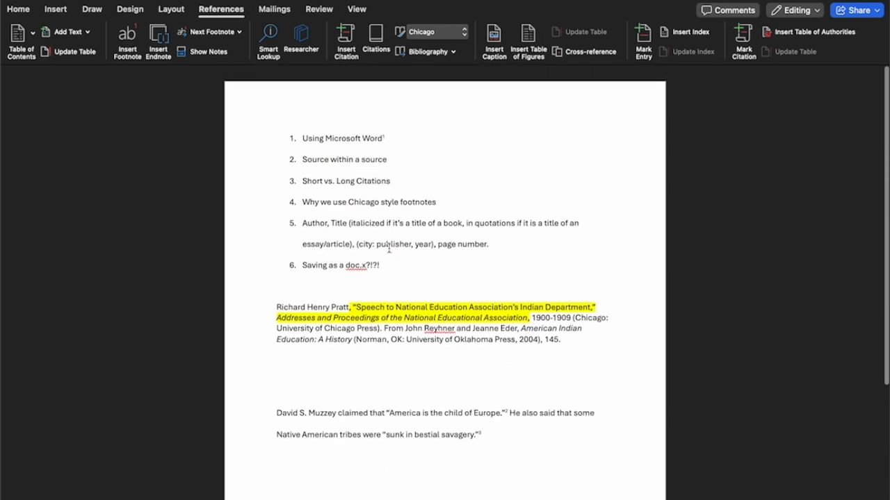
pyautogui.scroll(-1, 389, 248)
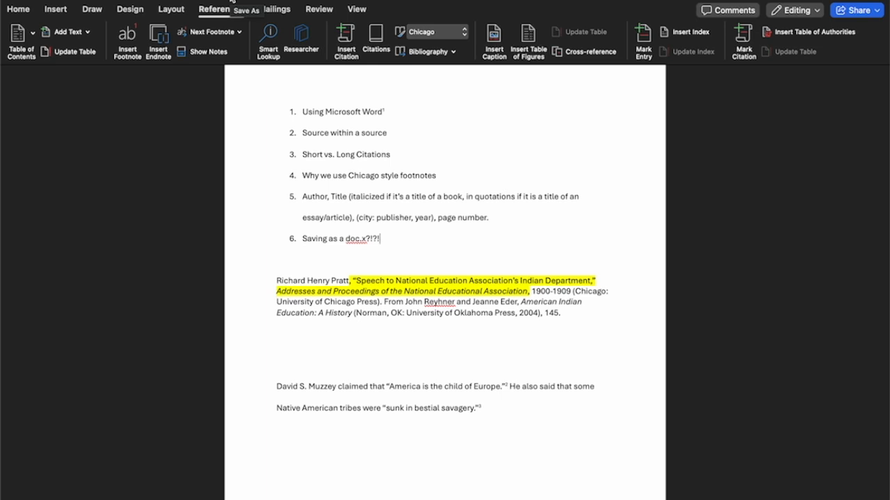
# - Start saving a copy of Footnote Help on the Mac, keeping Word Document (.docx) as the file format
pyautogui.press('super+shift+s')
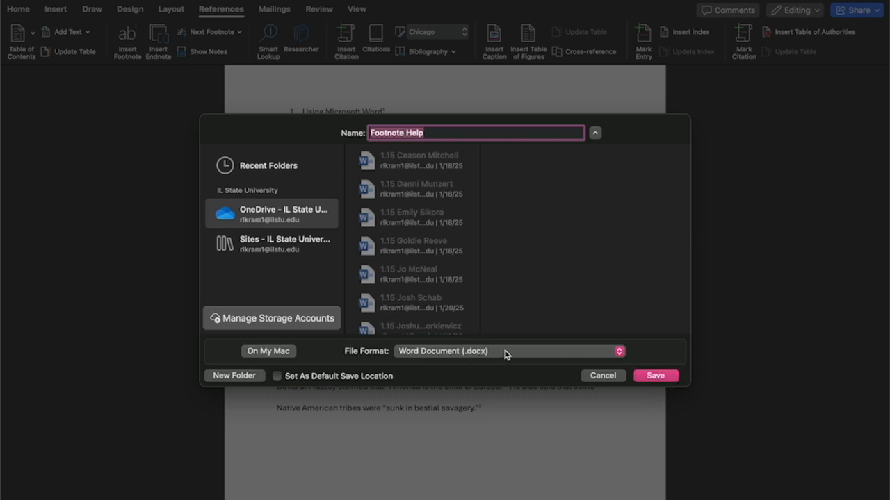
pyautogui.click(620, 352)
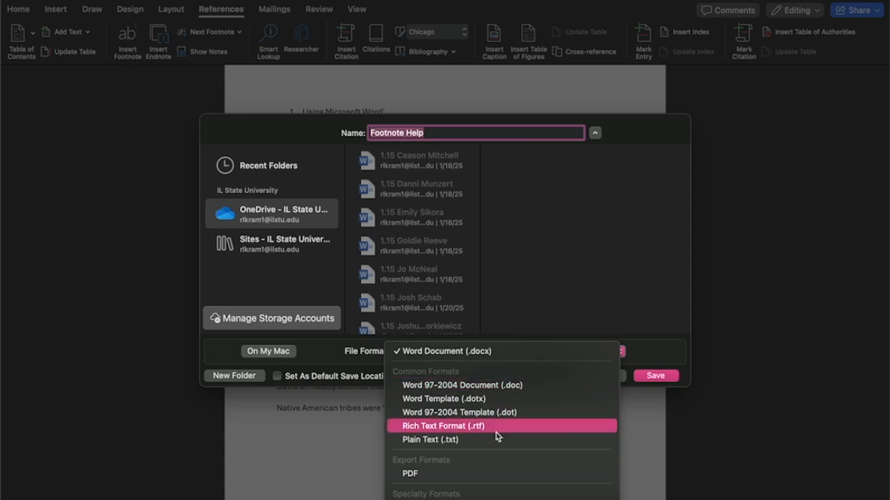
pyautogui.click(505, 353)
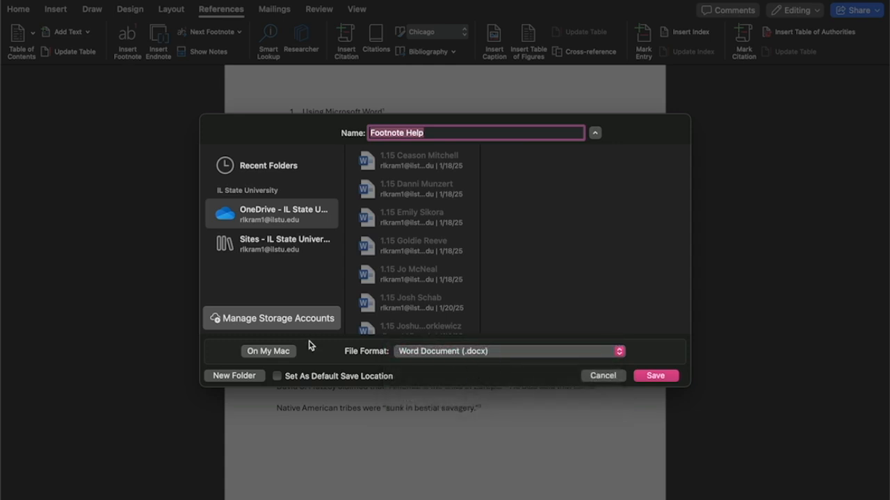
pyautogui.click(275, 355)
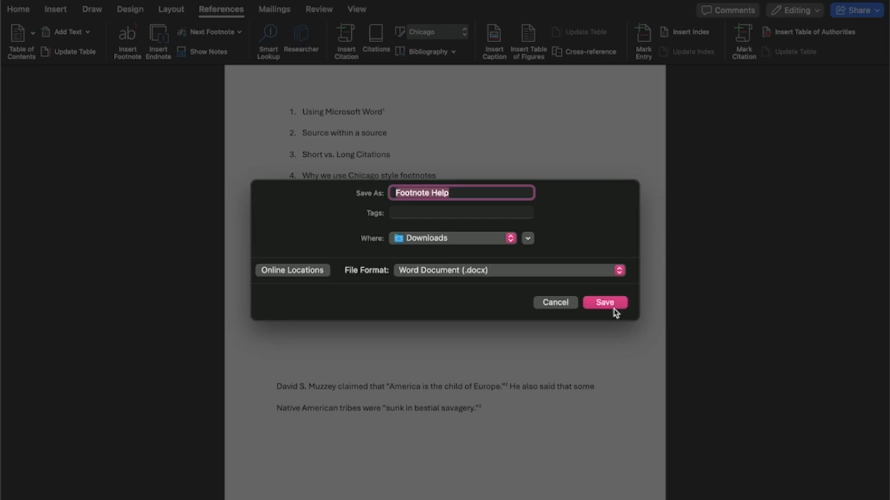
# - Try the copy name "Footnote Help FINAL COPY", remove the added words, and cancel the save
pyautogui.click(463, 193)
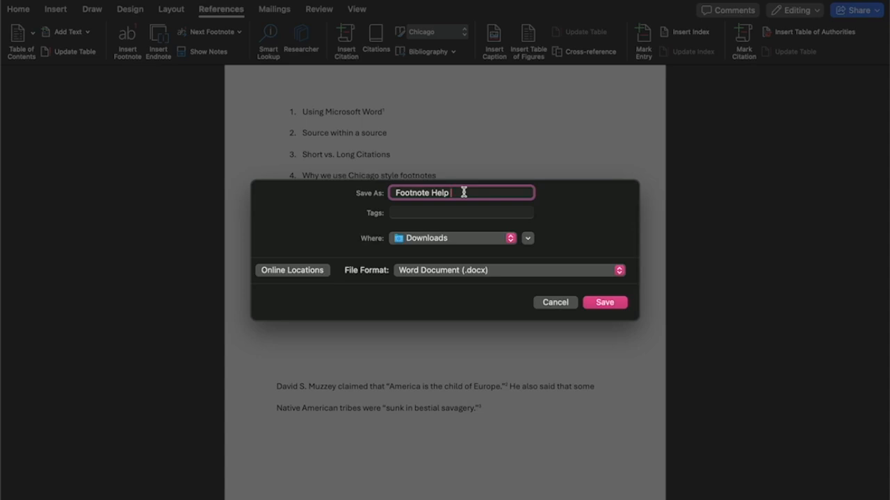
pyautogui.write('FINAL COPY')
pyautogui.press('BackSpace')
pyautogui.press('BackSpace')
pyautogui.press('BackSpace')
pyautogui.press('BackSpace')
pyautogui.press('BackSpace')
pyautogui.press('BackSpace')
pyautogui.press('BackSpace')
pyautogui.press('BackSpace')
pyautogui.press('BackSpace')
pyautogui.press('BackSpace')
pyautogui.click(555, 304)
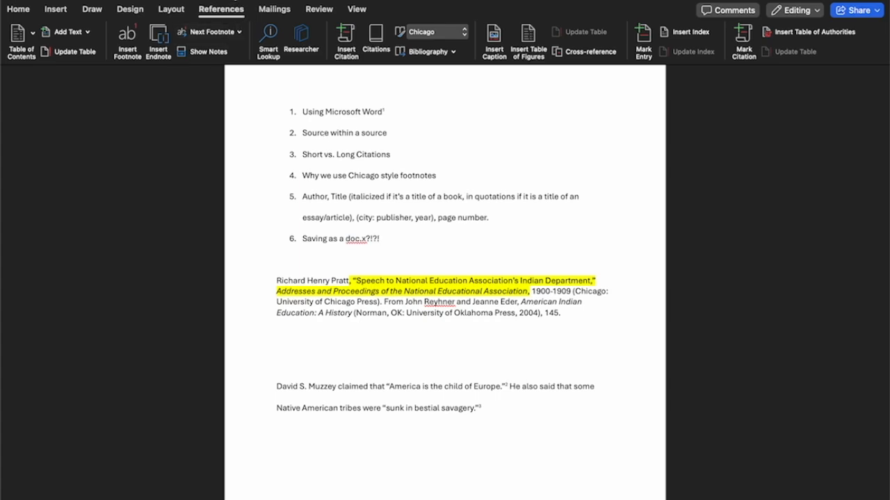
# - Start saving a copy on the Mac in Downloads as a Word Document (.docx) named "Footnote Help FINAL"
pyautogui.press('super+s')
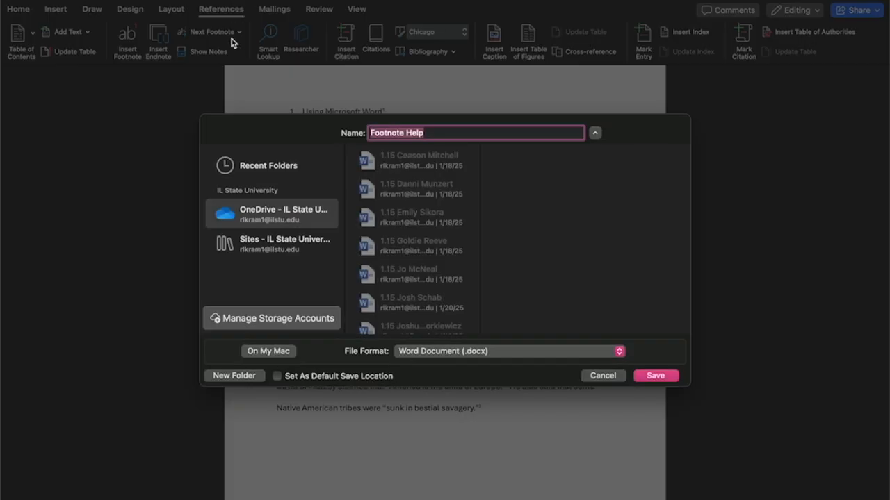
pyautogui.click(271, 353)
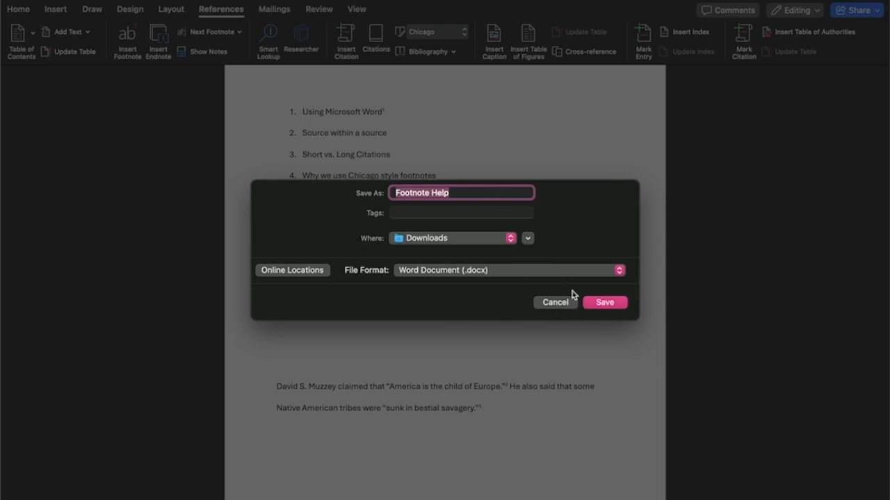
pyautogui.click(461, 192)
pyautogui.write('FiNAL')
pyautogui.press('XF86AudioRaiseVolume')
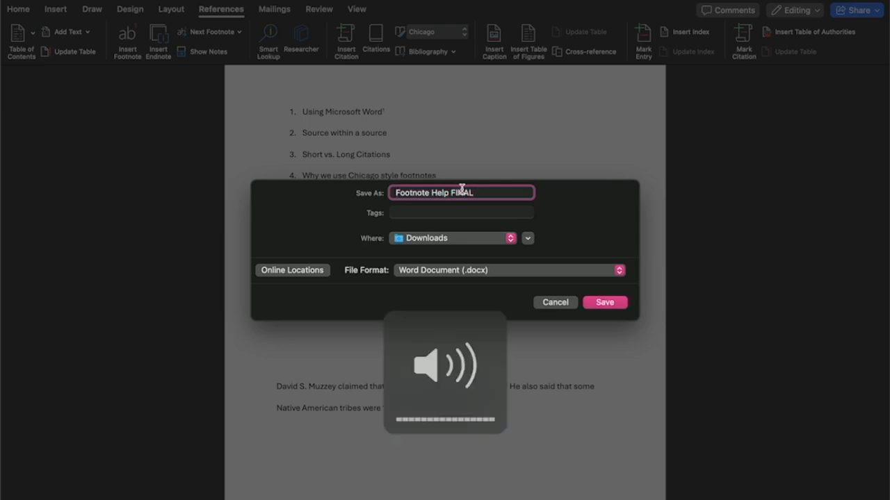
# - Remove "FINAL" from the copy's name, cancel the save, and return to the document
pyautogui.press('BackSpace')
pyautogui.press('BackSpace')
pyautogui.press('BackSpace')
pyautogui.press('BackSpace')
pyautogui.press('BackSpace')
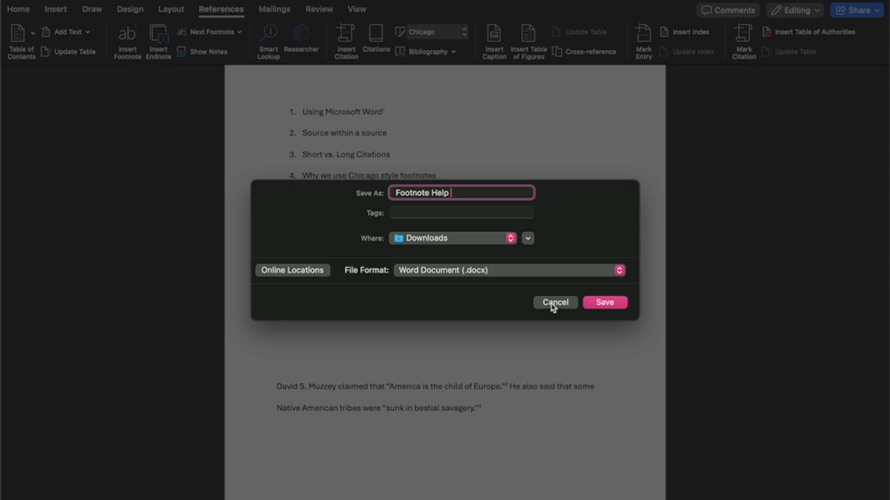
pyautogui.click(554, 303)
pyautogui.click(480, 197)
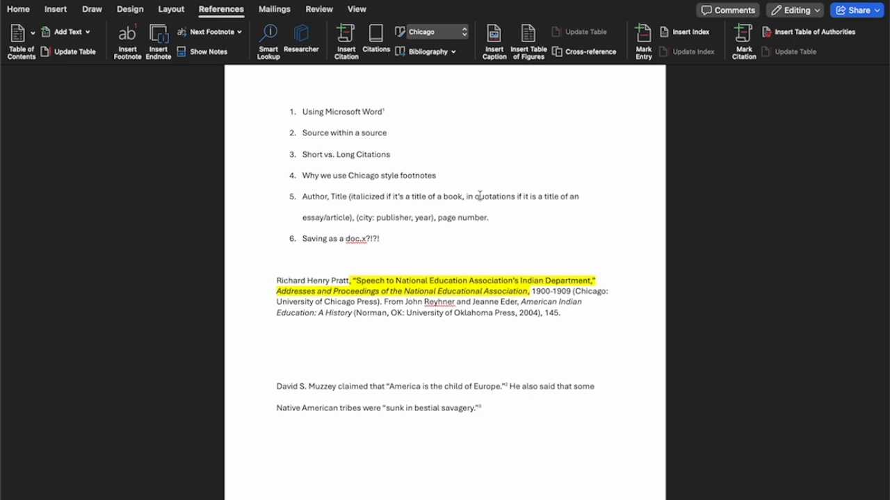
pyautogui.click(456, 236)
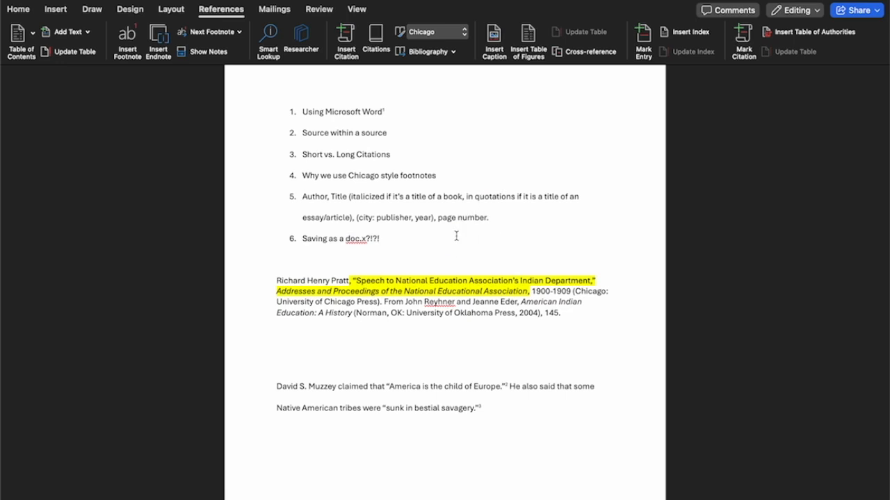